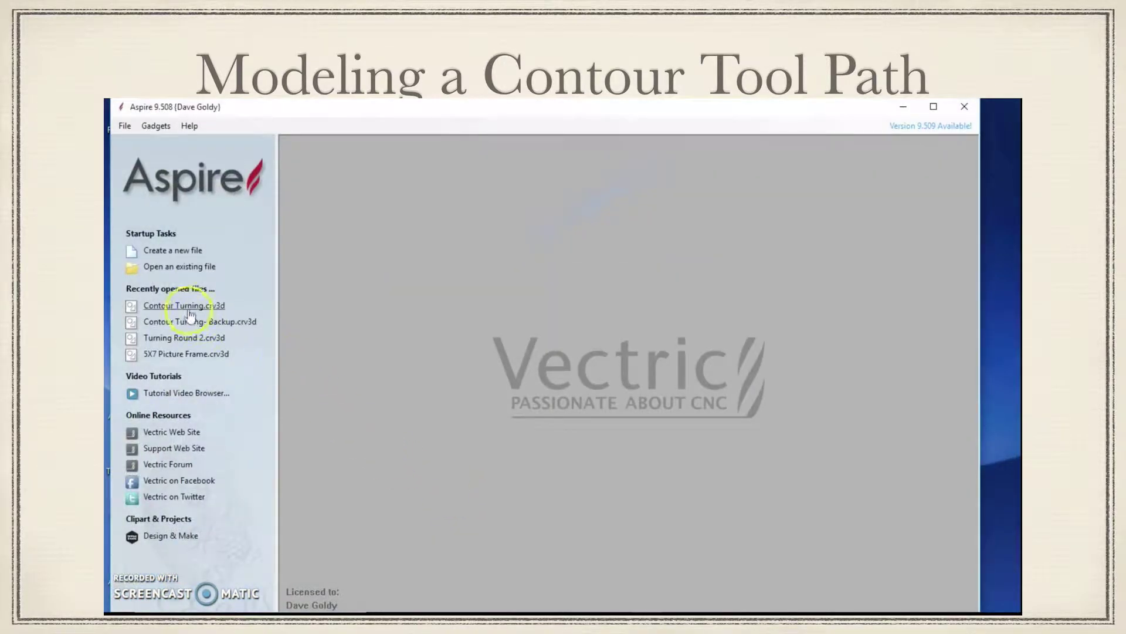
Open Contour Turning.crv3d and enlarge the 2D view so the spindle profile fills the workspace
click(185, 305)
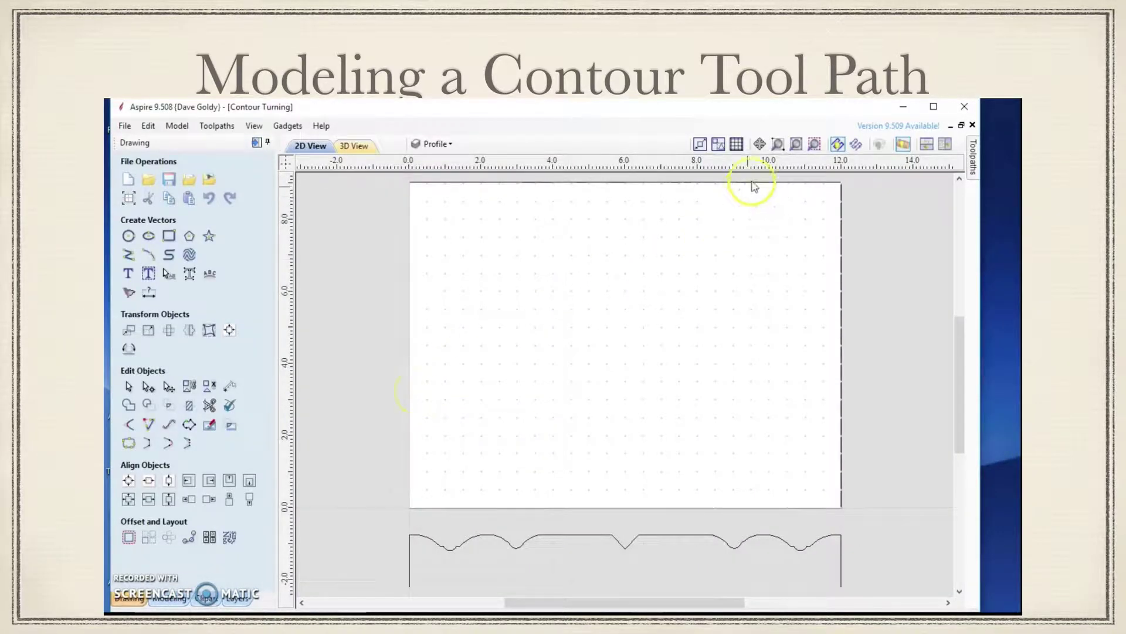
click(944, 145)
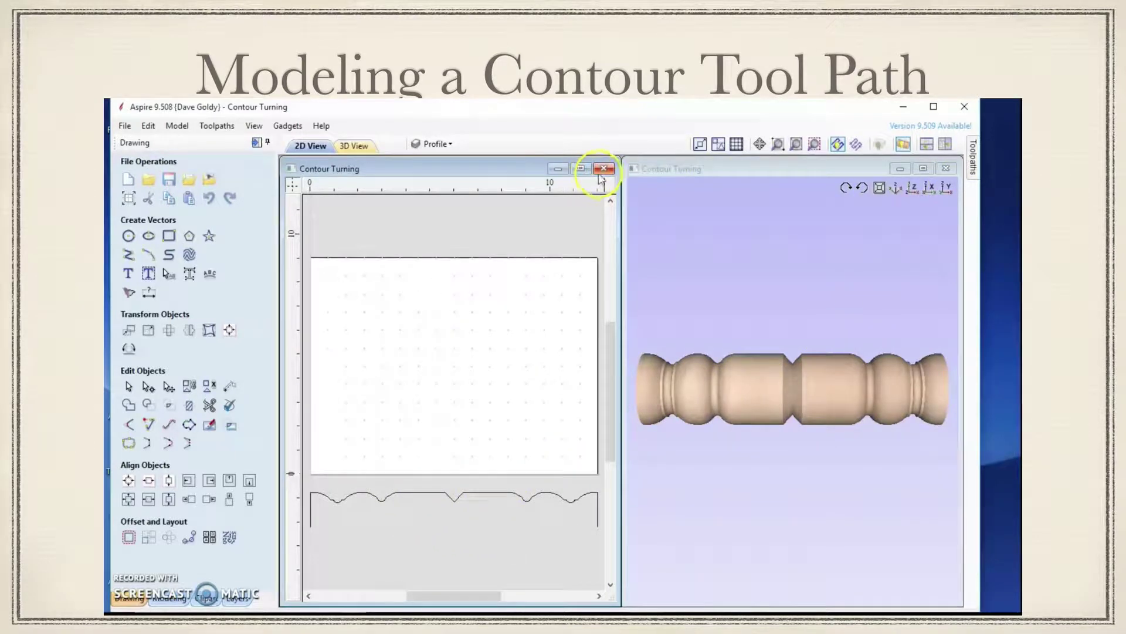
click(581, 168)
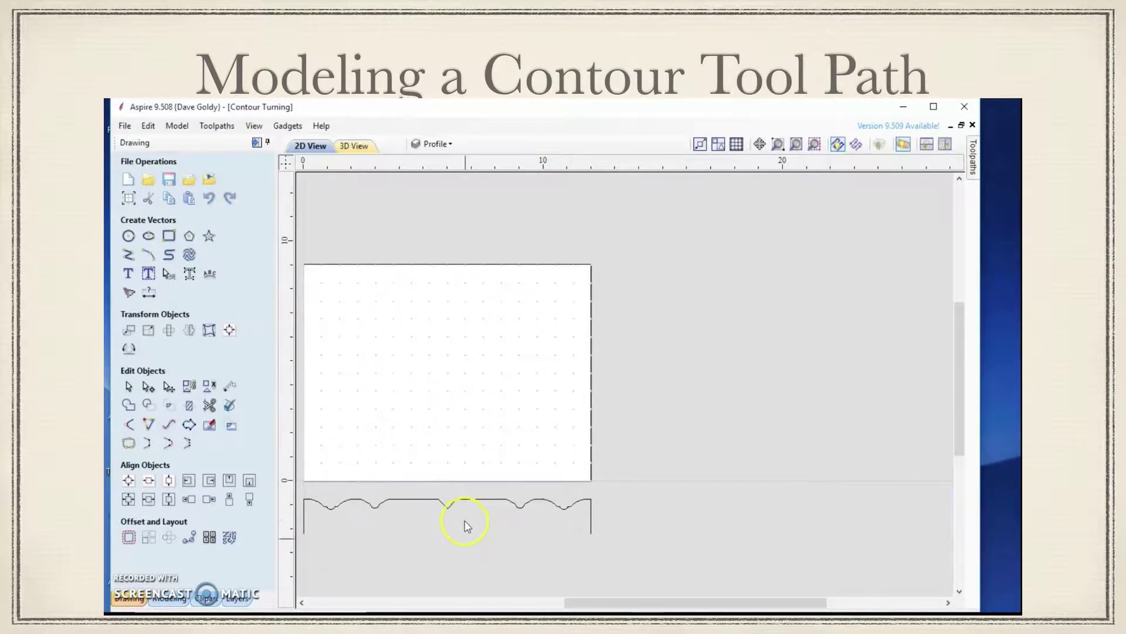
mouse_move(575, 603)
mouse_down()
mouse_move(481, 603)
mouse_move(510, 603)
mouse_up()
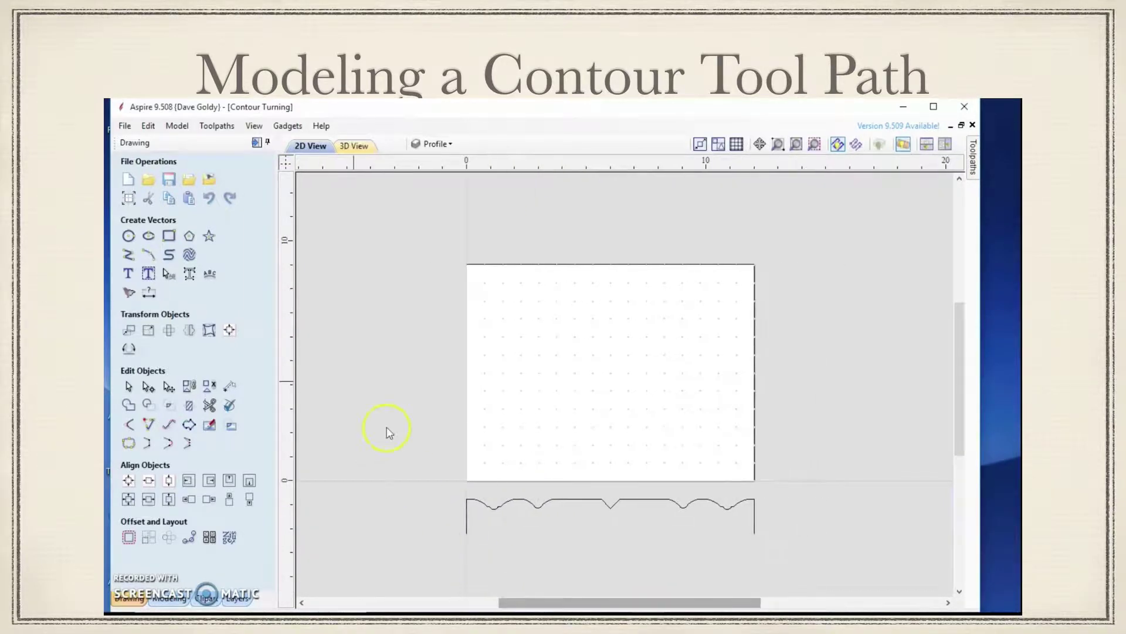
Draw a straight line from the V notch tip to the right-hand curve of the profile
click(129, 255)
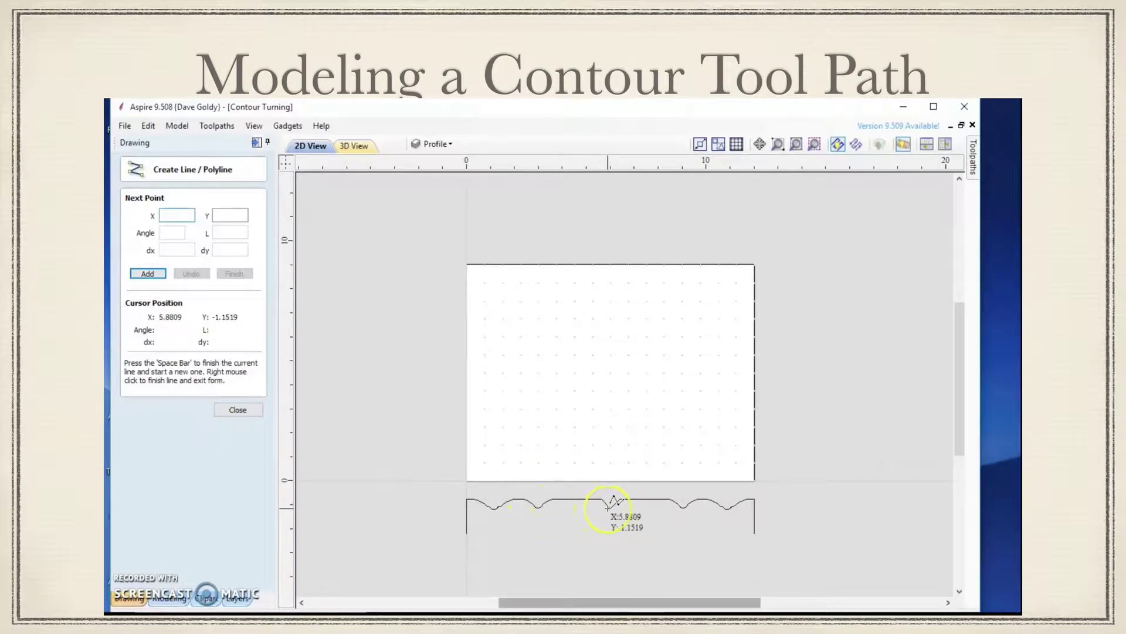
scroll(609, 508, up, 5)
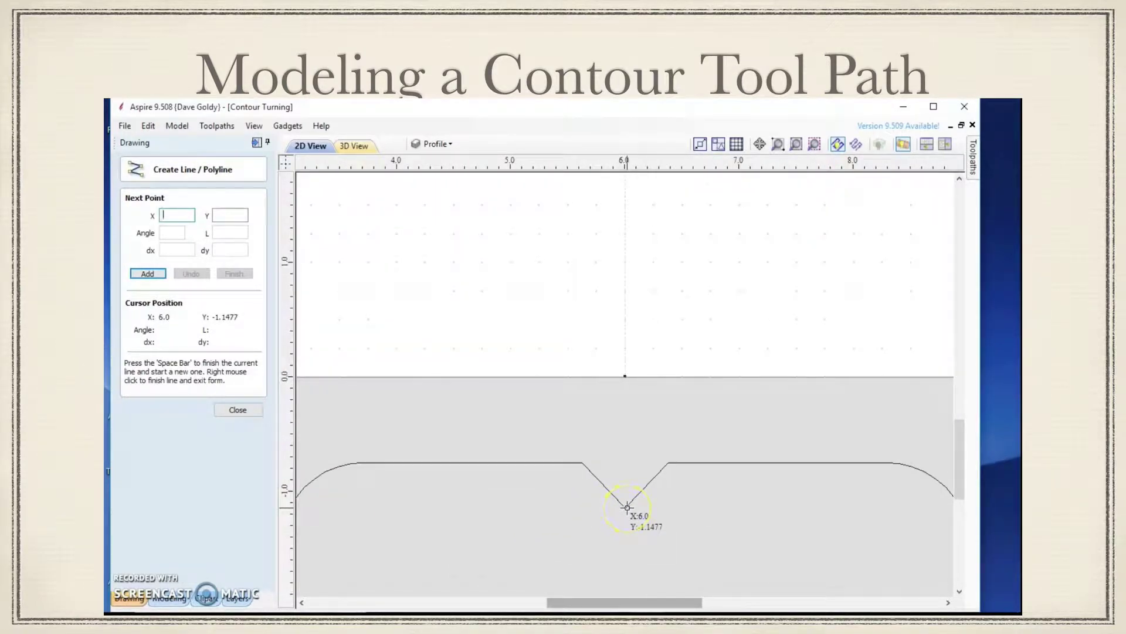
click(627, 507)
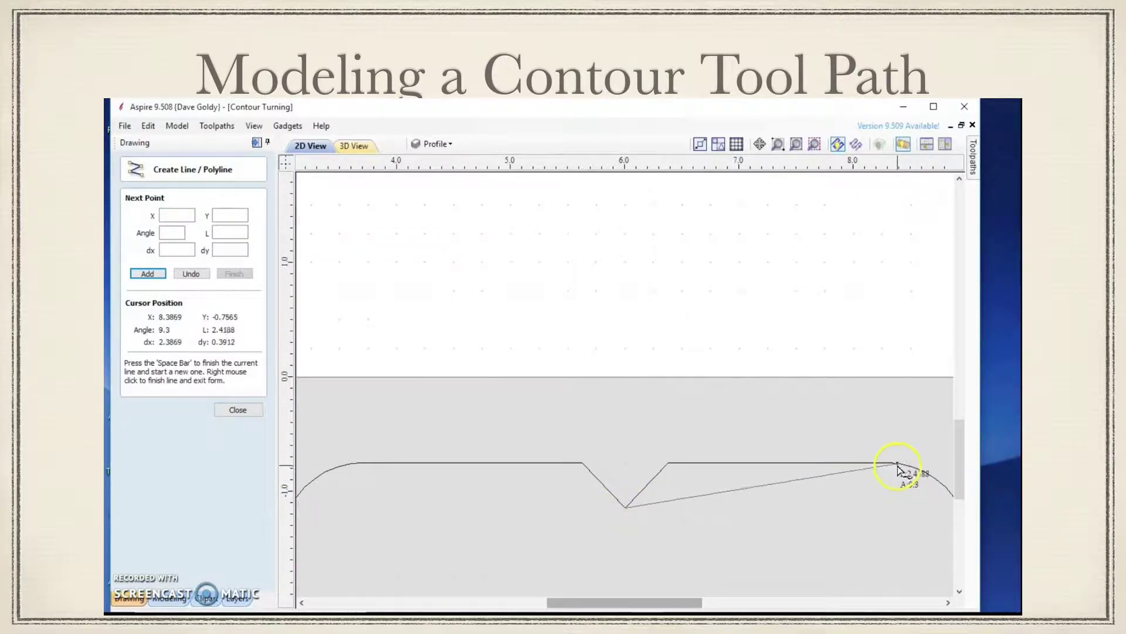
click(897, 465)
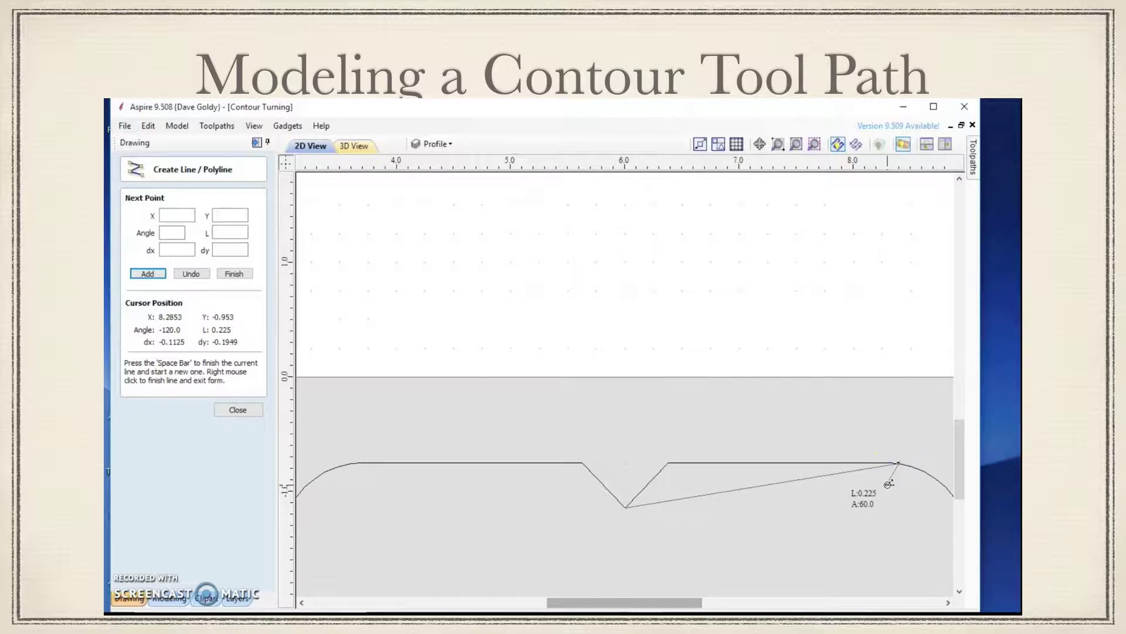
key(space)
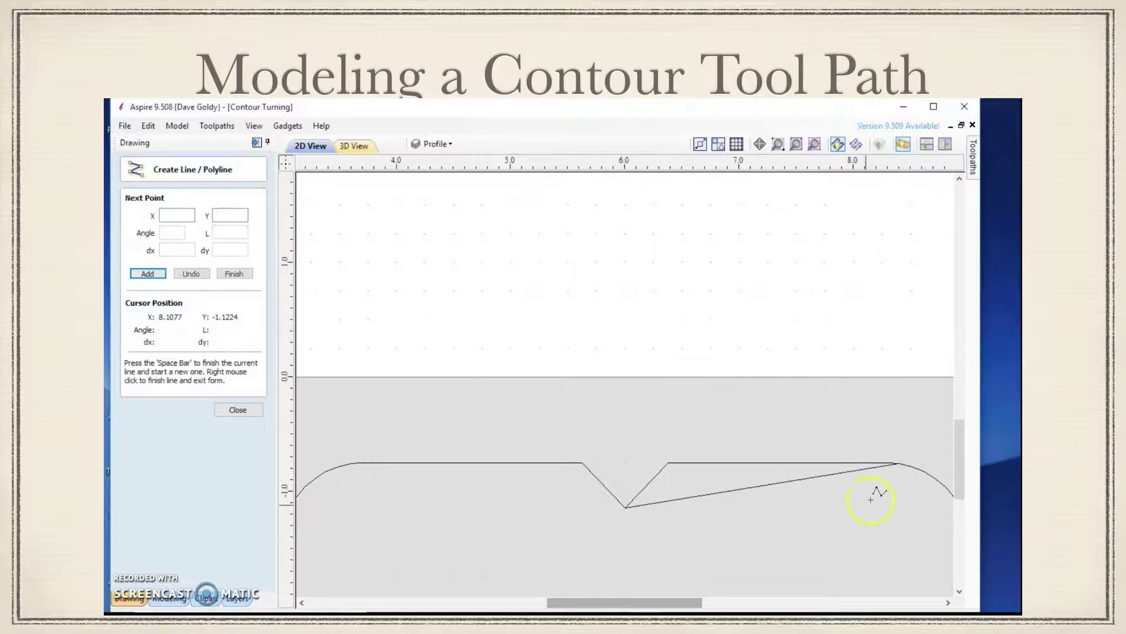
click(238, 410)
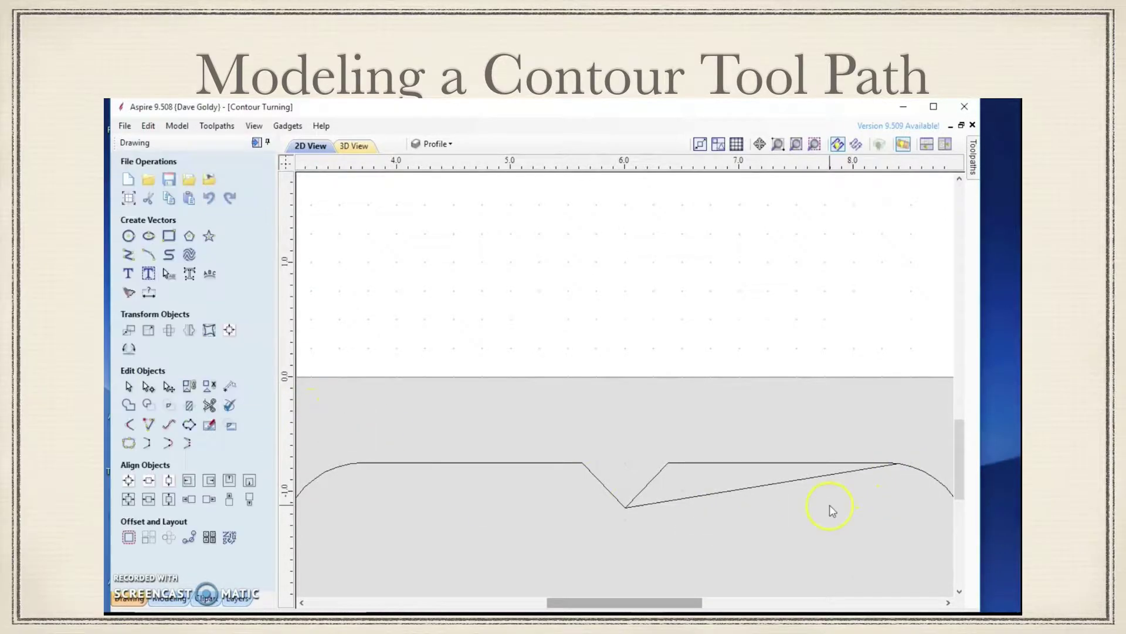
Convert the sloped line to a Bezier and bend its handles into a gentle curve
click(777, 483)
double_click(777, 485)
right_click(778, 488)
click(843, 354)
click(813, 472)
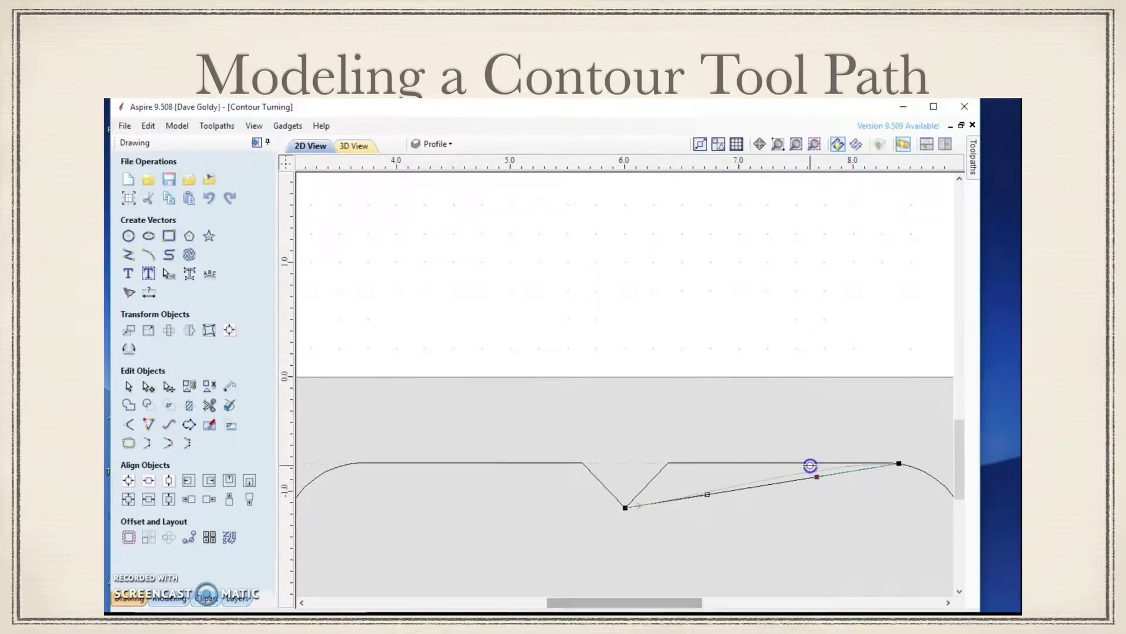
drag(810, 465, 810, 464)
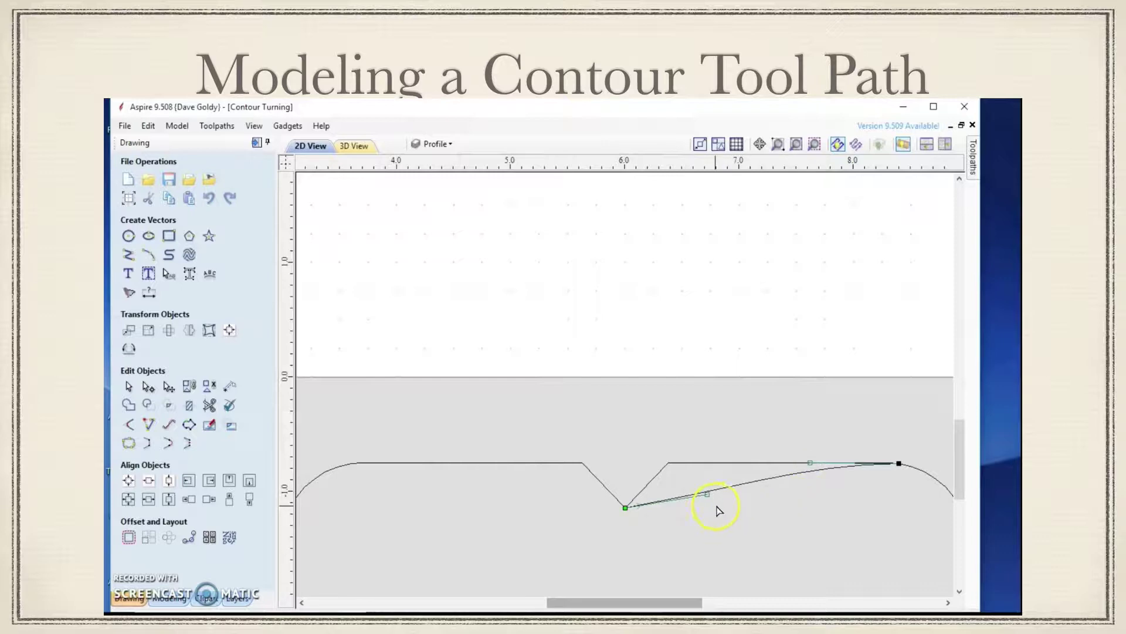
drag(706, 494, 701, 515)
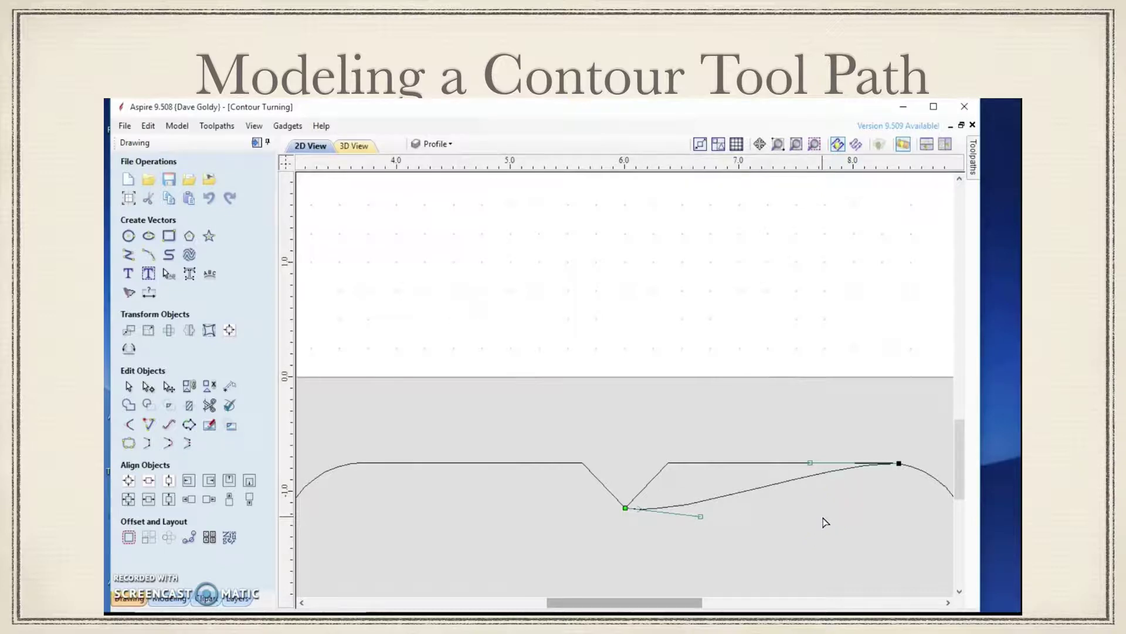
click(826, 522)
Trim the old flat and V segments away with Interactive Vector Trim
click(209, 405)
click(693, 463)
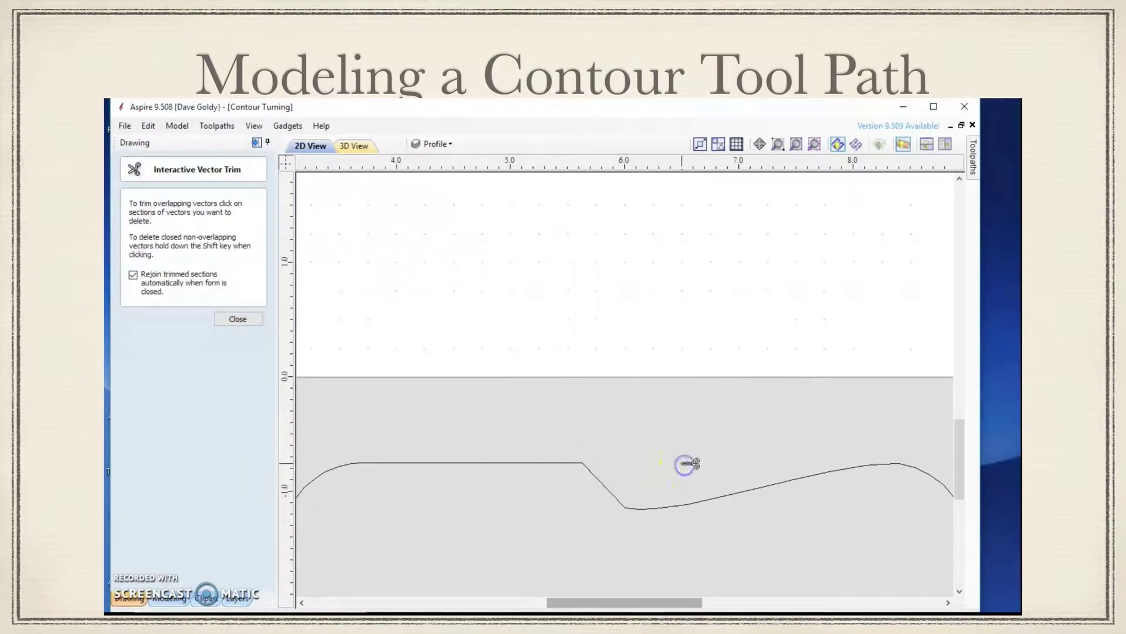
click(230, 320)
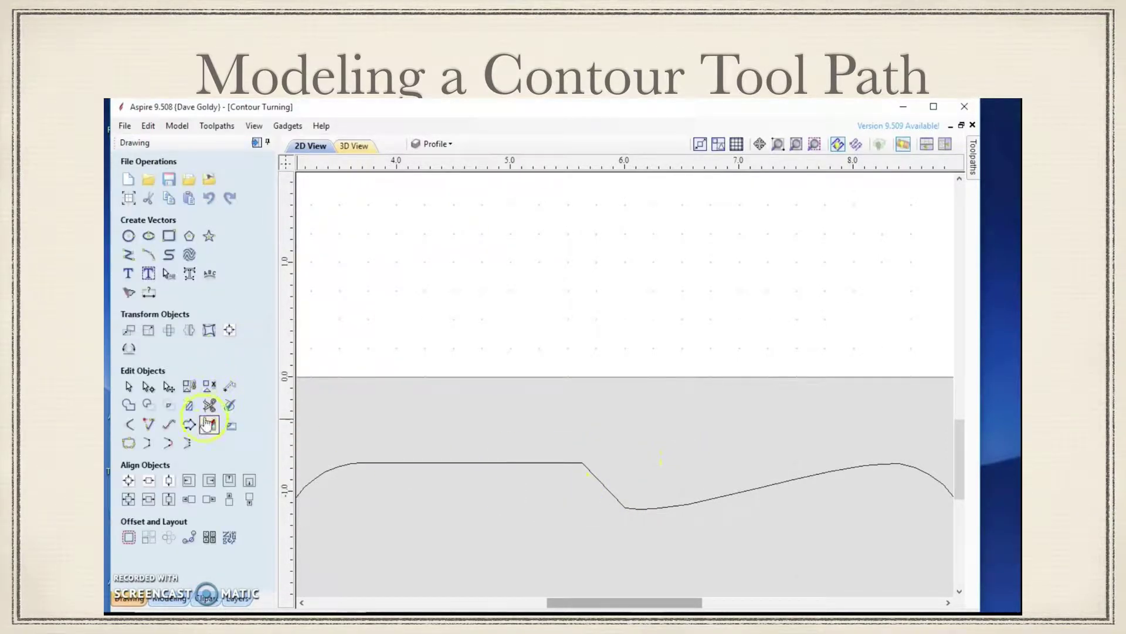
Select the trimmed profile and check it in the Profile layer list
click(360, 464)
scroll(560, 510, down, 2)
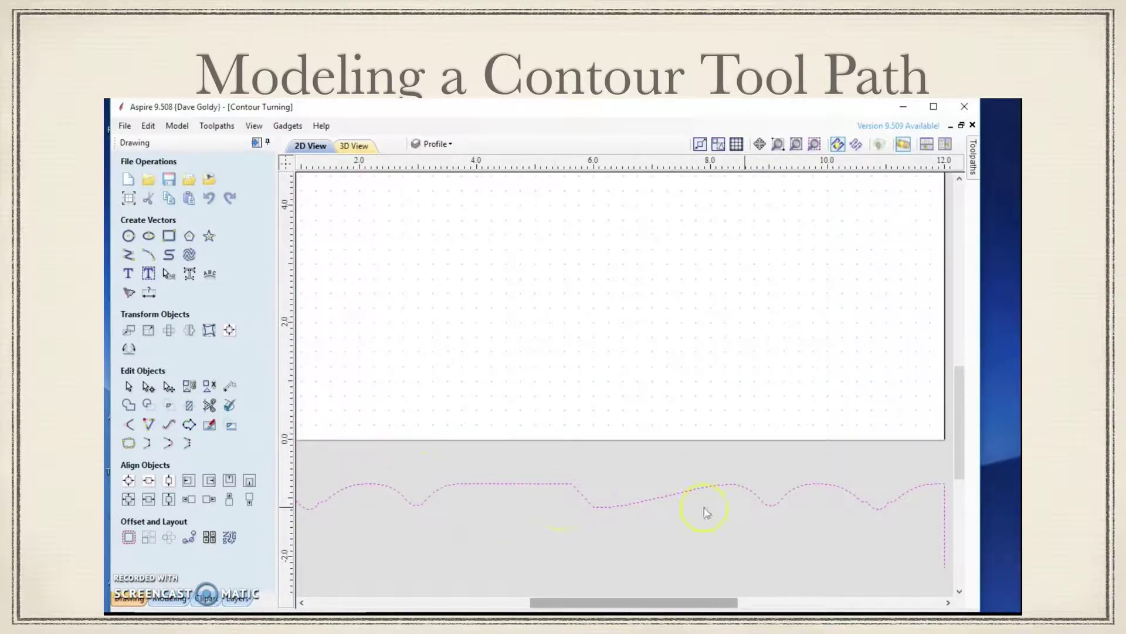
scroll(835, 528, down, 2)
scroll(834, 524, up, 1)
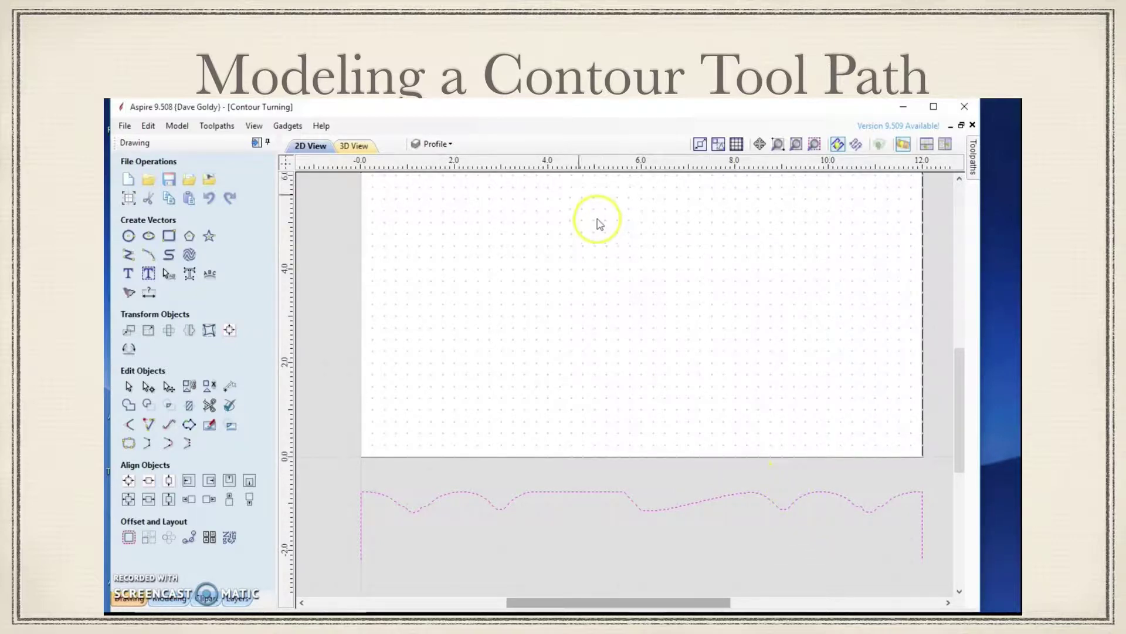
click(449, 145)
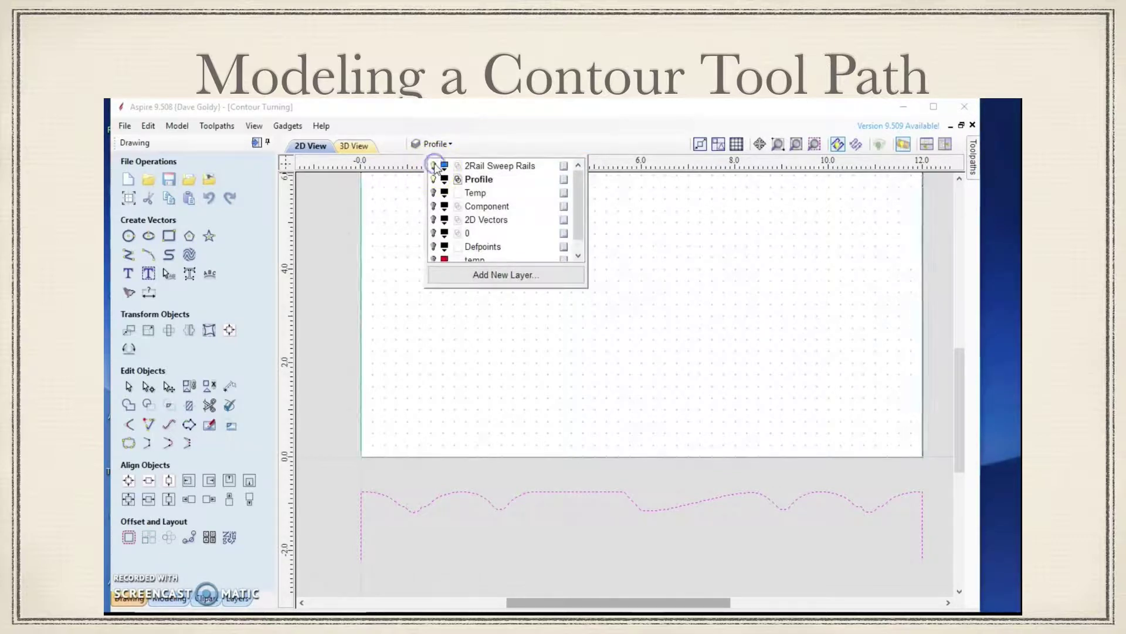
click(325, 258)
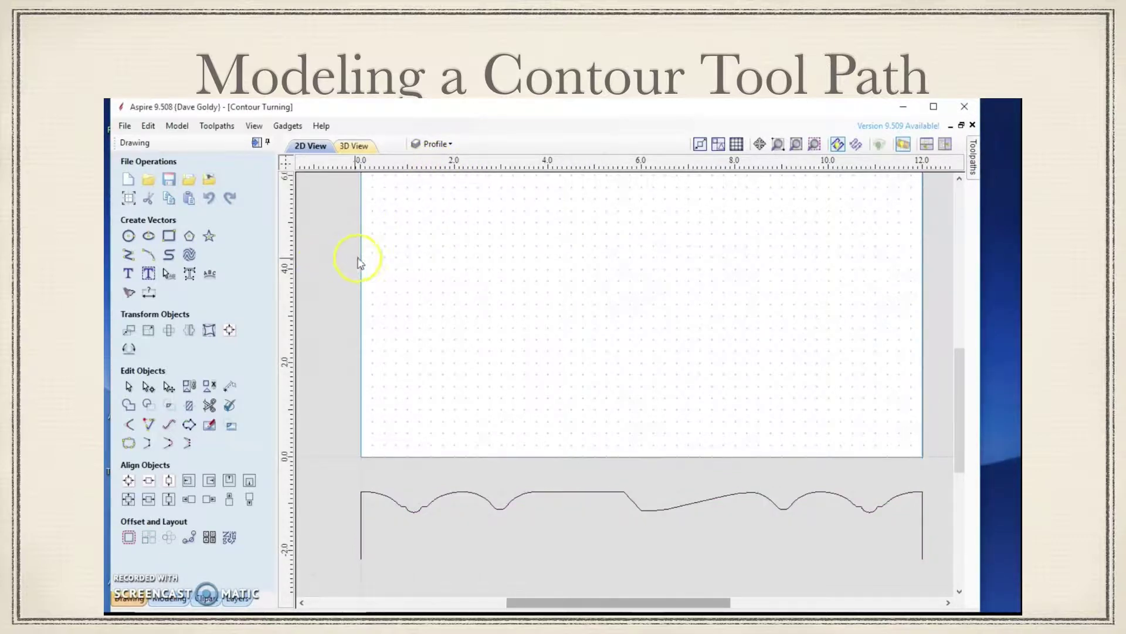
Two Rail Sweep the profile between the sheet's left and right edges, combining with Merge Lowest
click(164, 599)
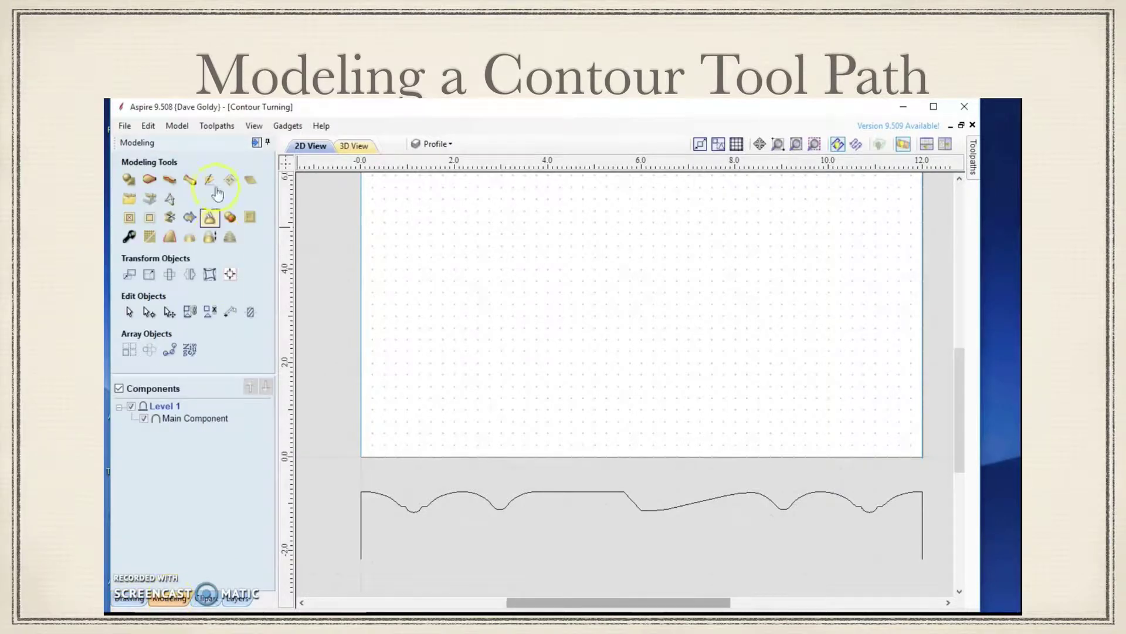
click(148, 183)
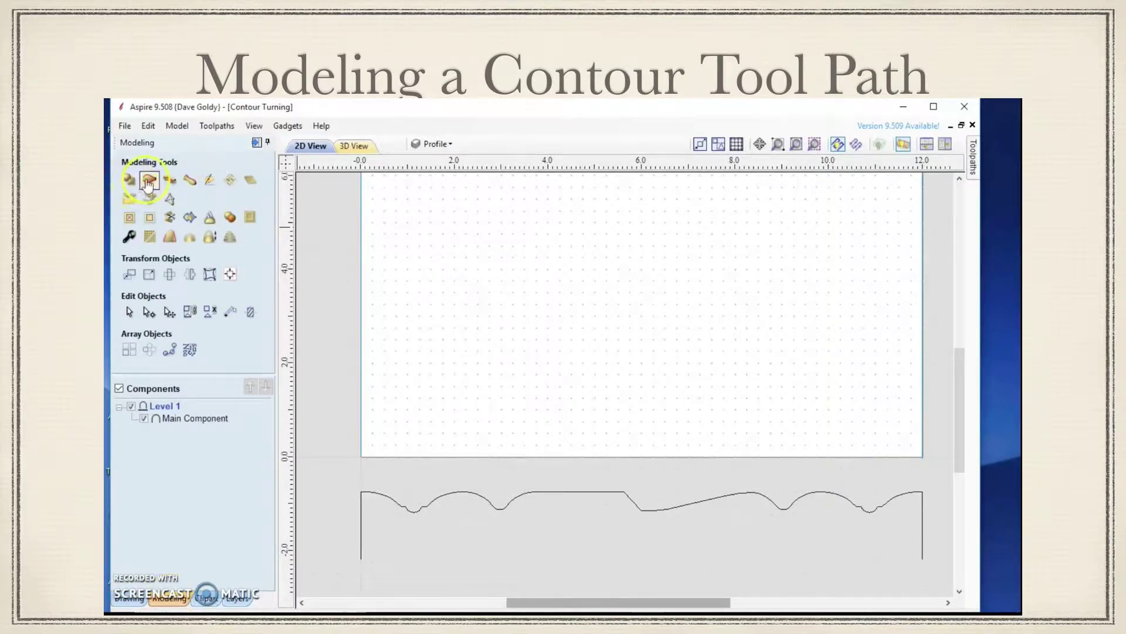
click(362, 214)
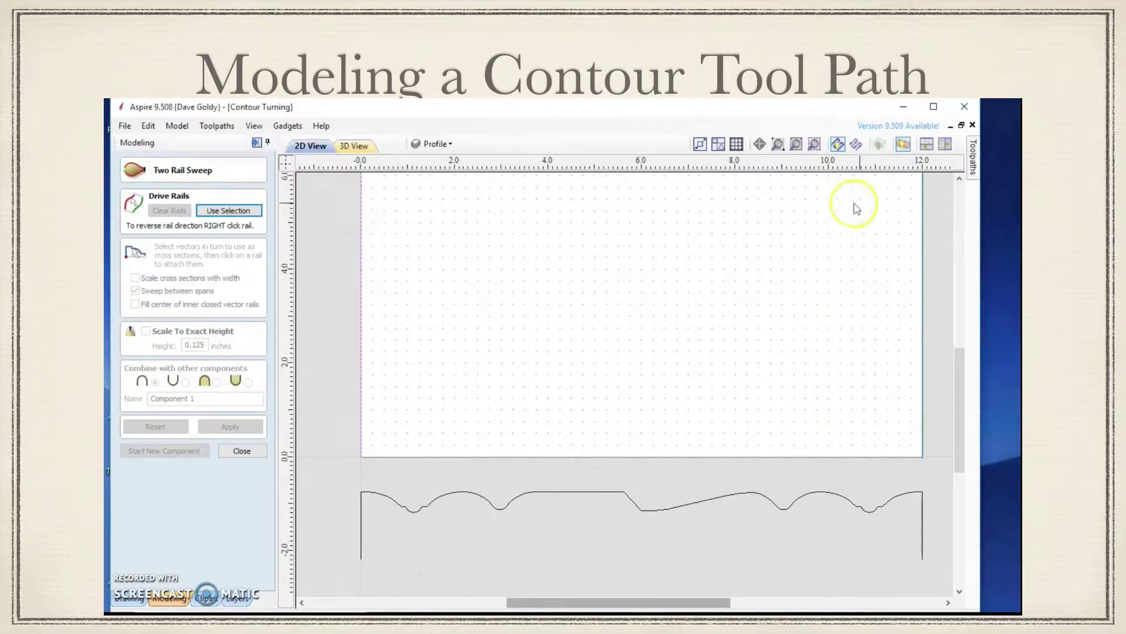
click(923, 225)
click(224, 210)
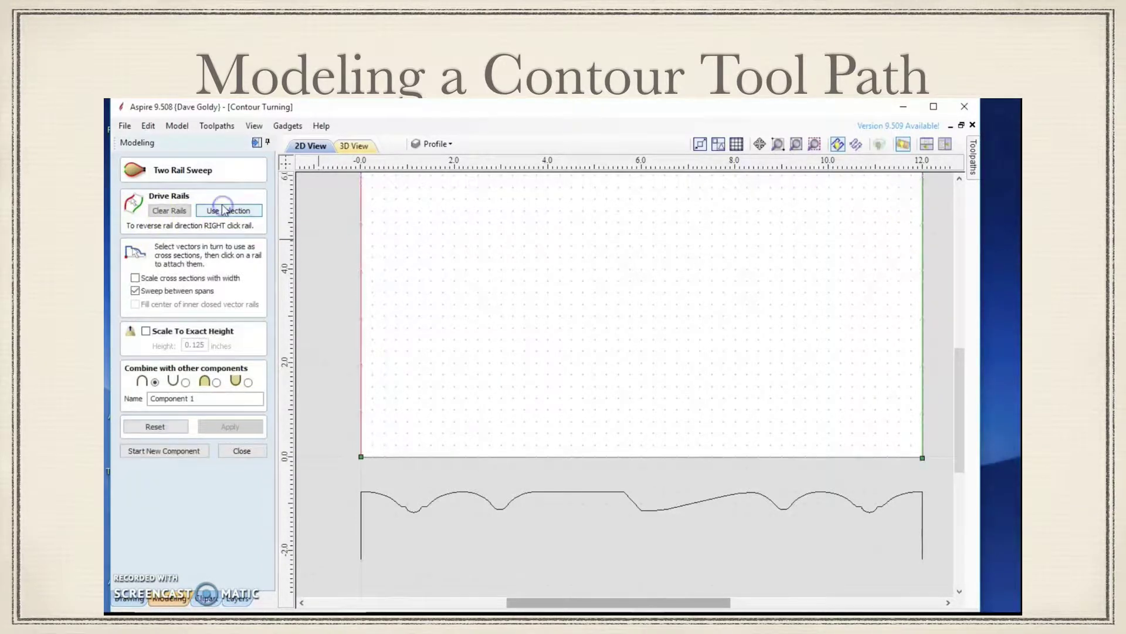
click(561, 491)
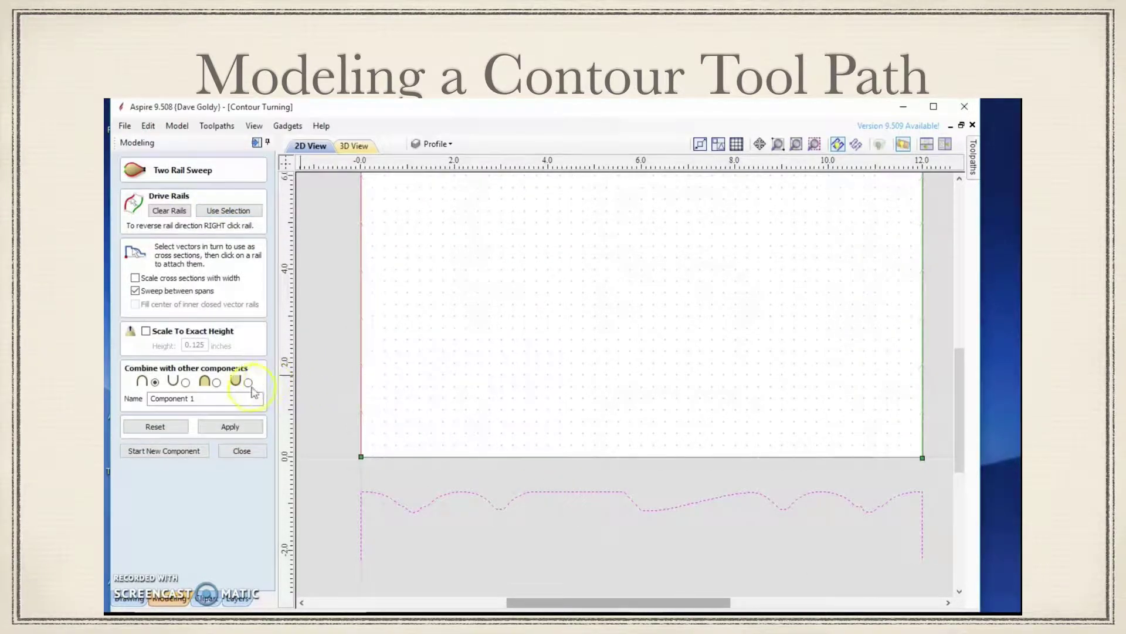
click(214, 398)
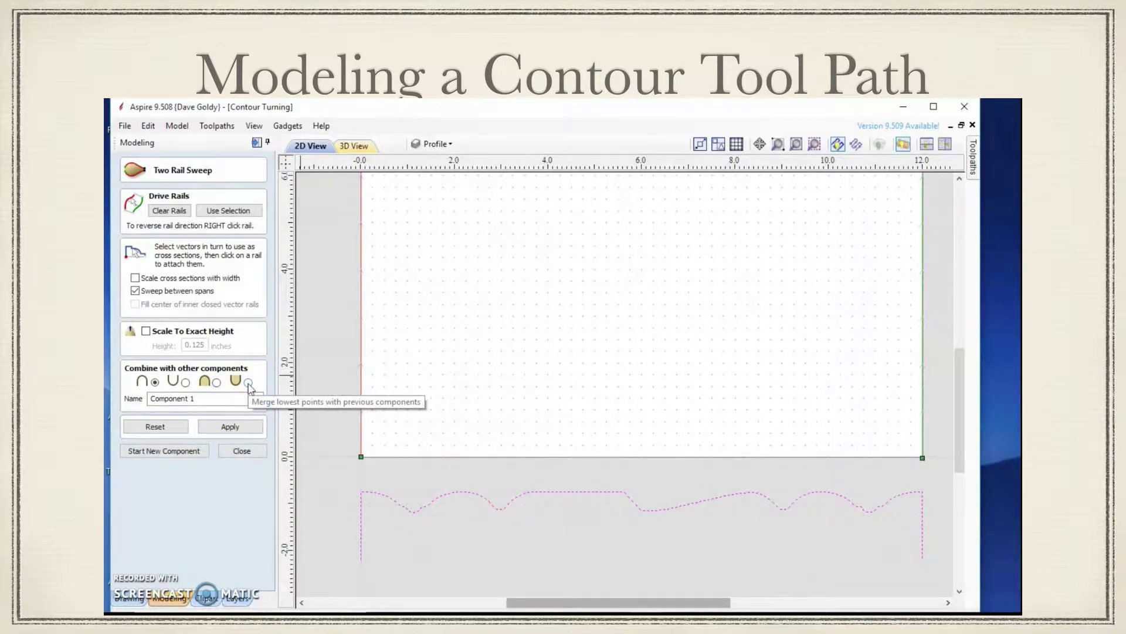
click(249, 382)
click(233, 426)
click(232, 425)
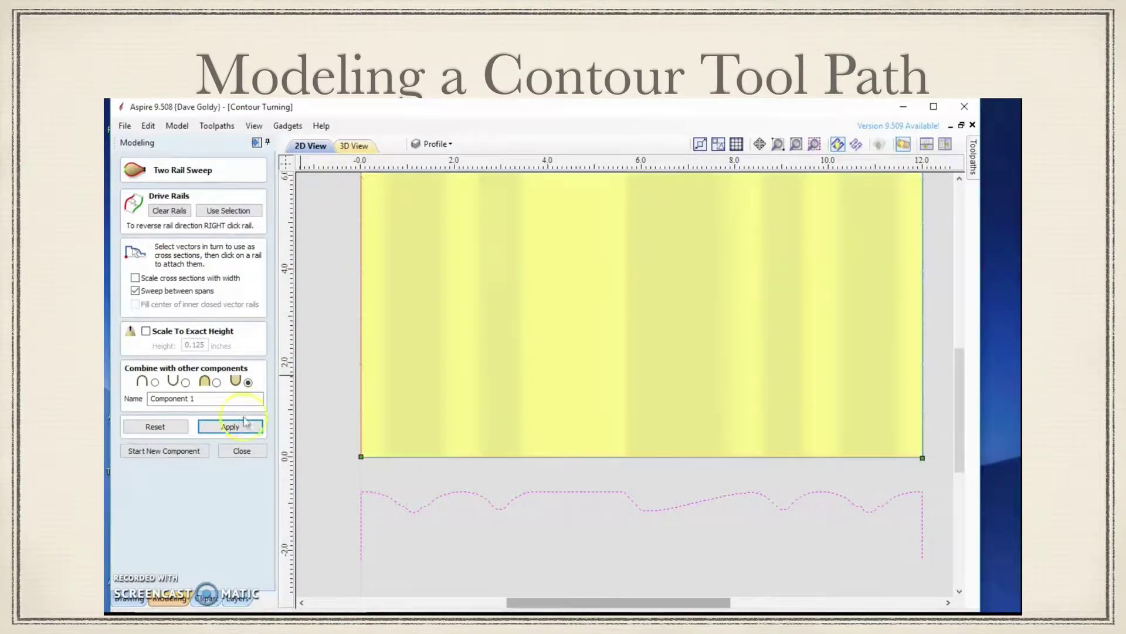
Tile and enlarge the 2D view, then close the Two Rail Sweep form keeping Component 1
click(927, 144)
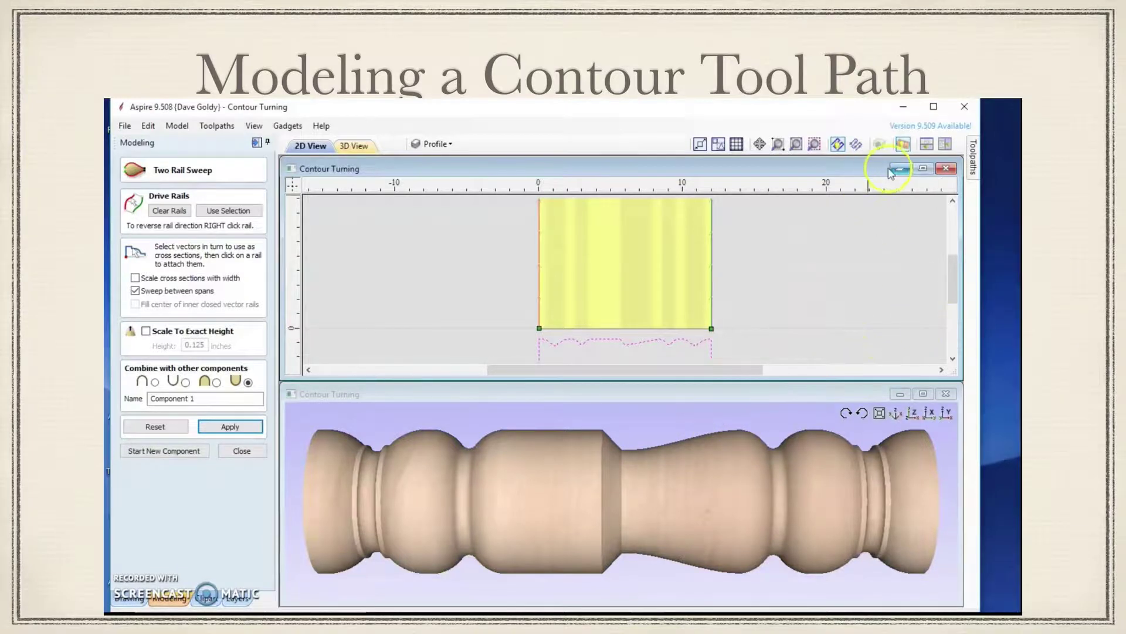
click(923, 169)
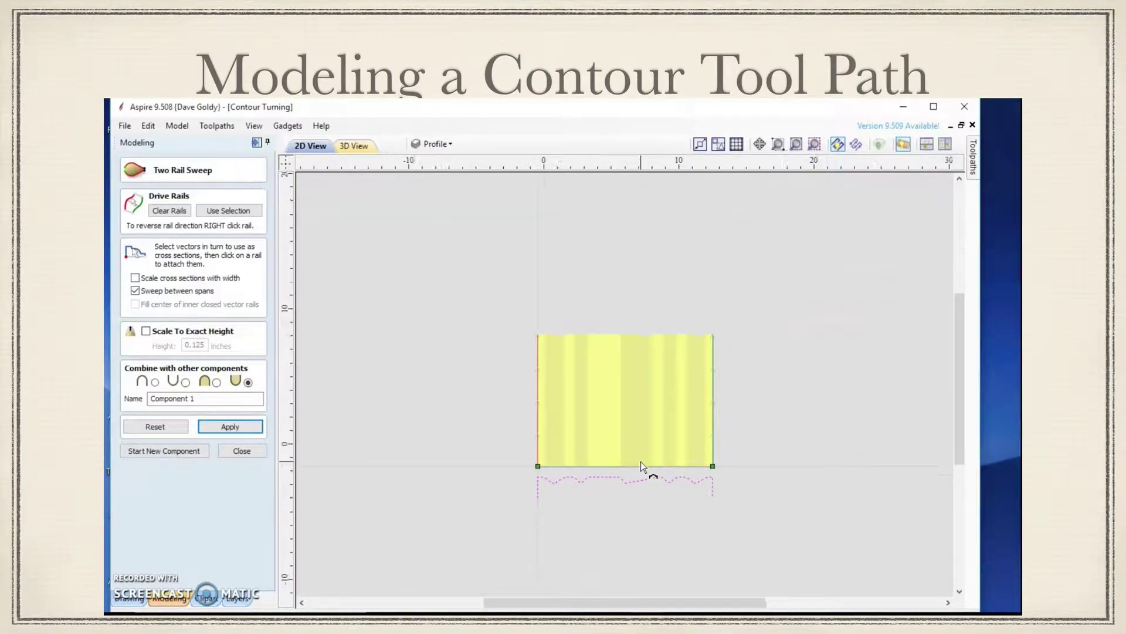
click(589, 455)
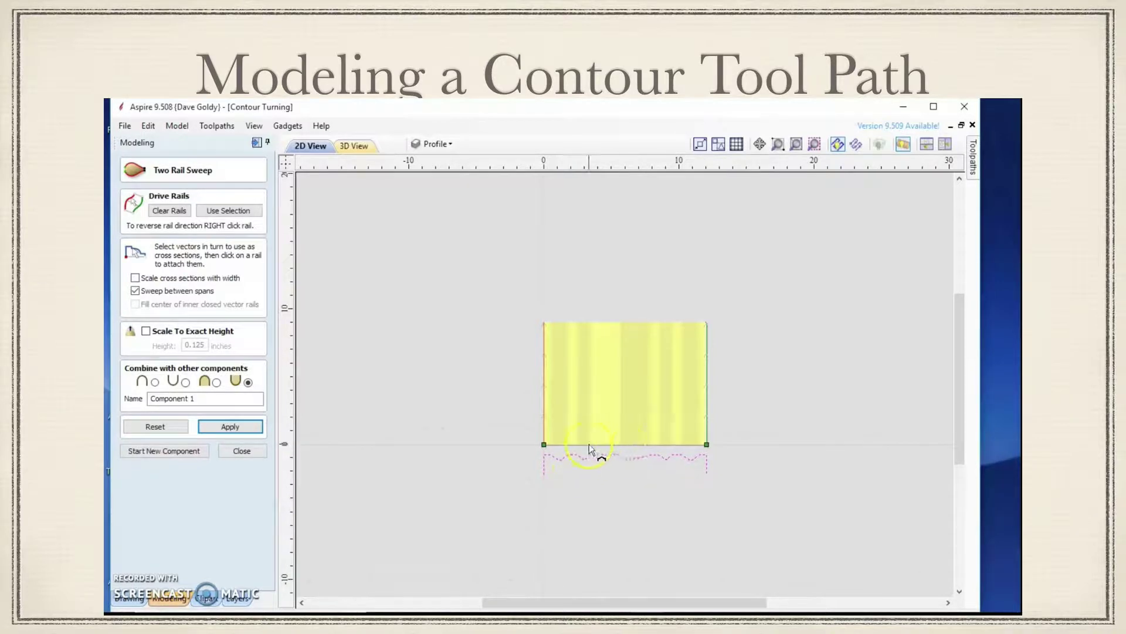
click(226, 451)
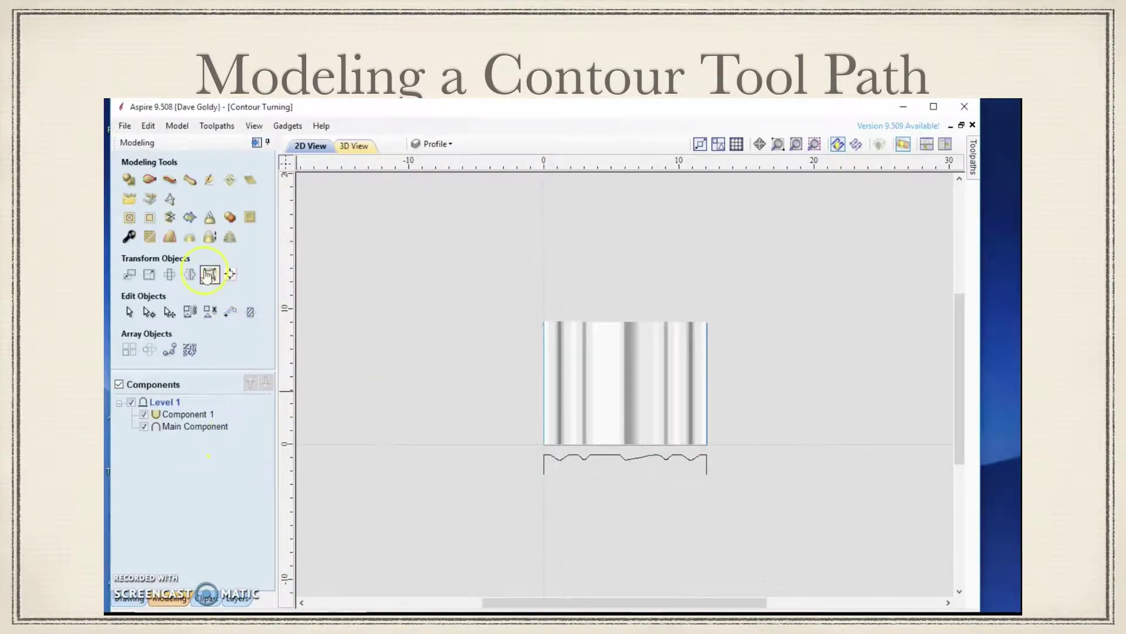
Create a 6-sided polygon with radius 1.4375 inches centred at X 1.75, Y 3.5
click(129, 597)
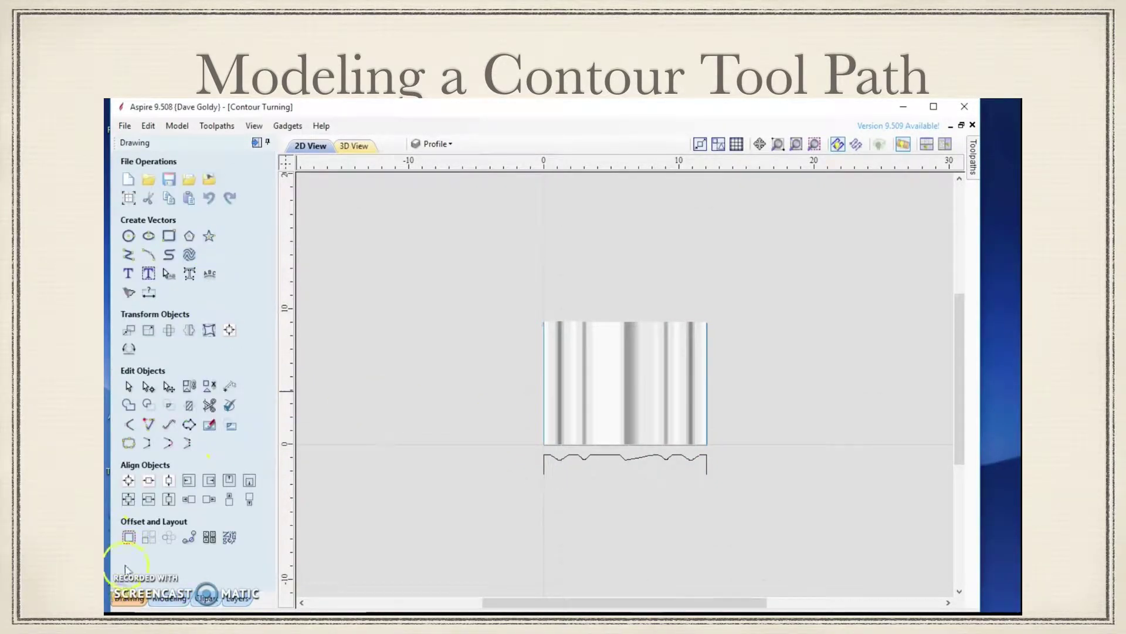
click(191, 238)
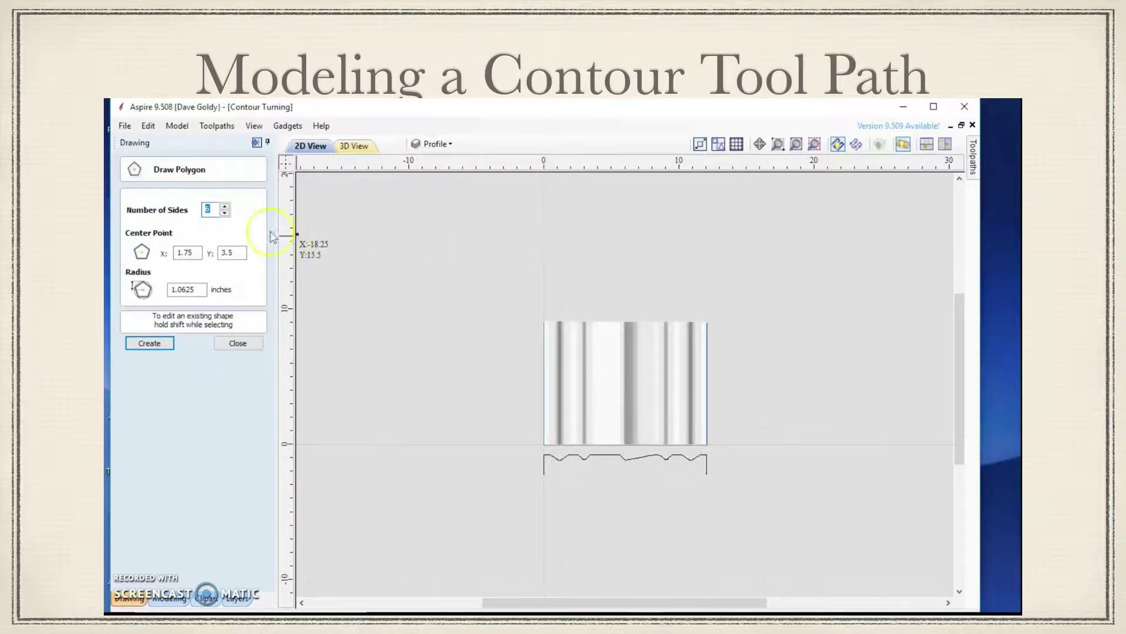
double_click(209, 210)
text(6)
click(197, 289)
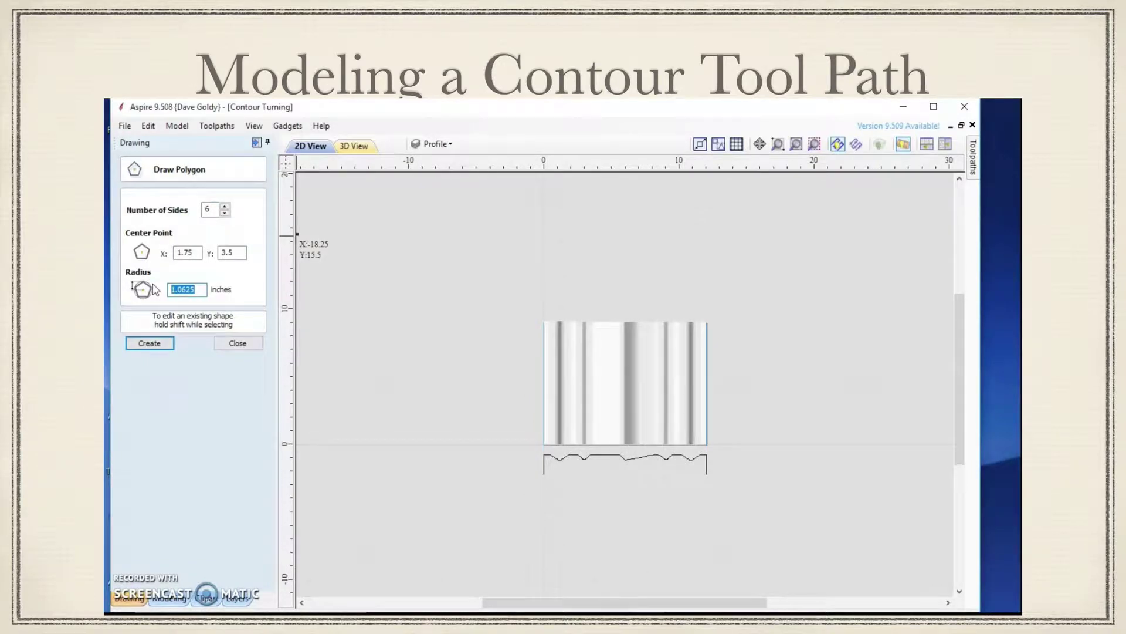
text(1)
click(169, 343)
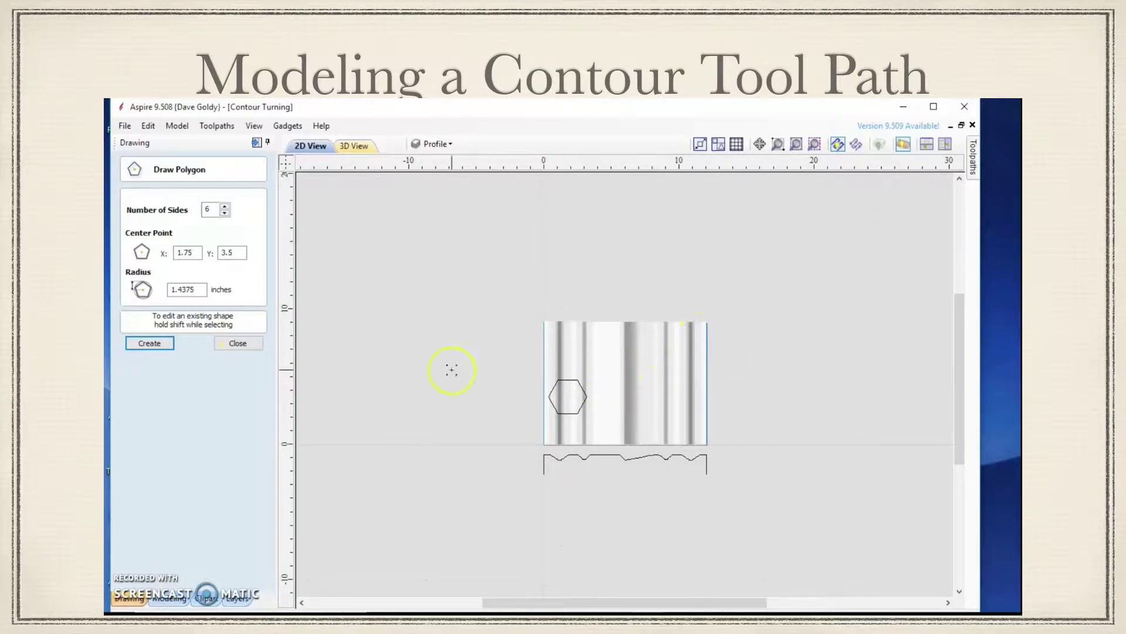
click(239, 343)
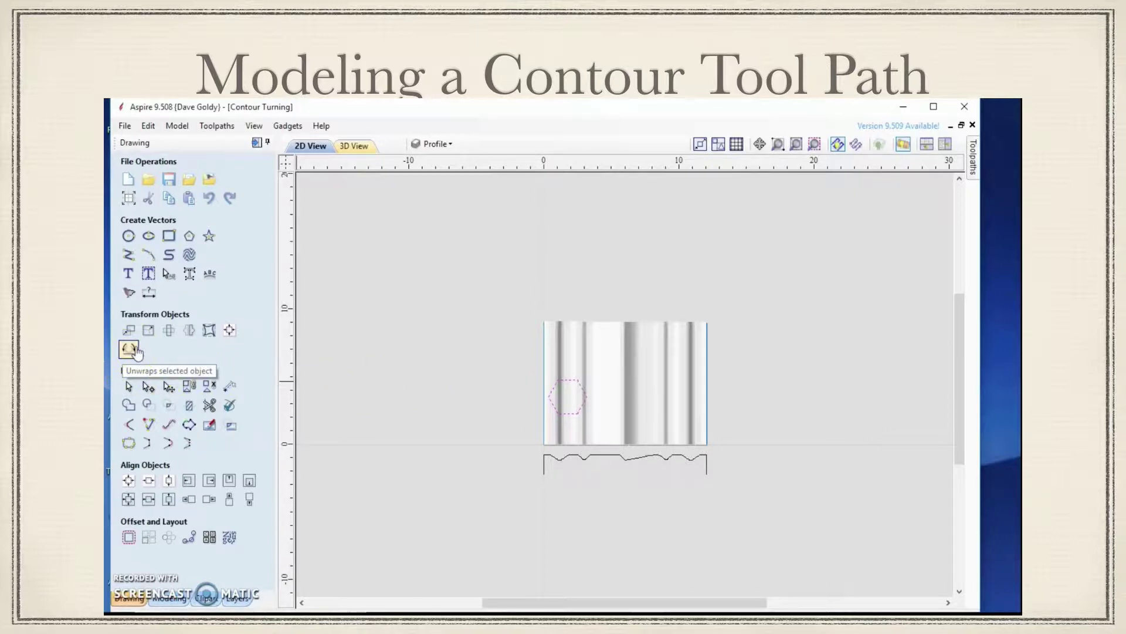
Unwrap the hexagon into a flat wavy profile vector with Vector Unwrapper
click(130, 349)
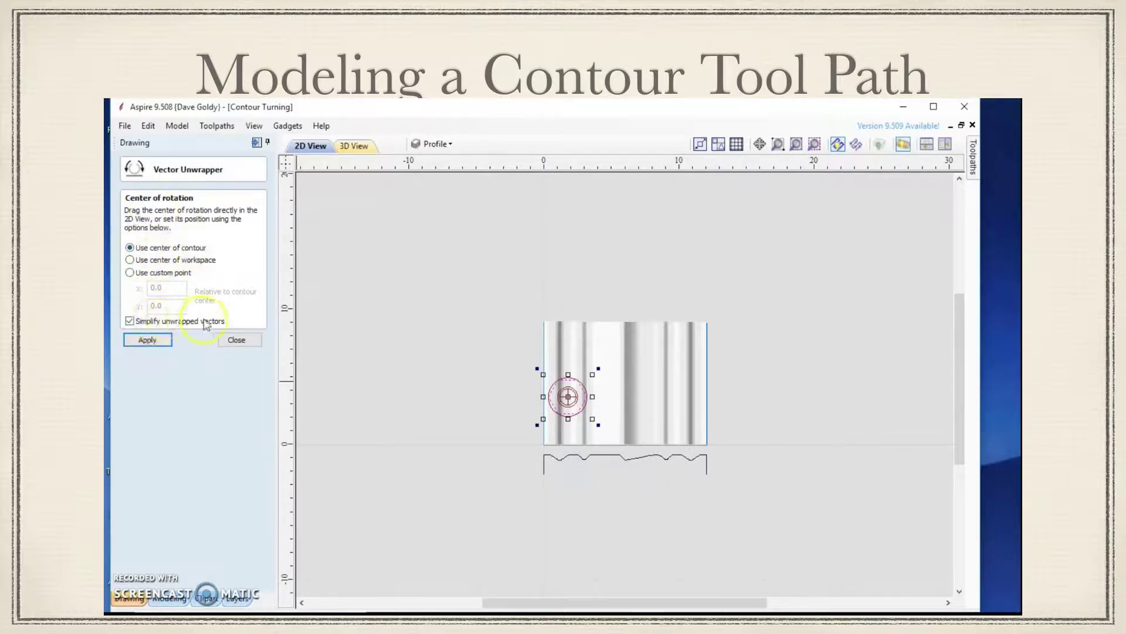
click(147, 341)
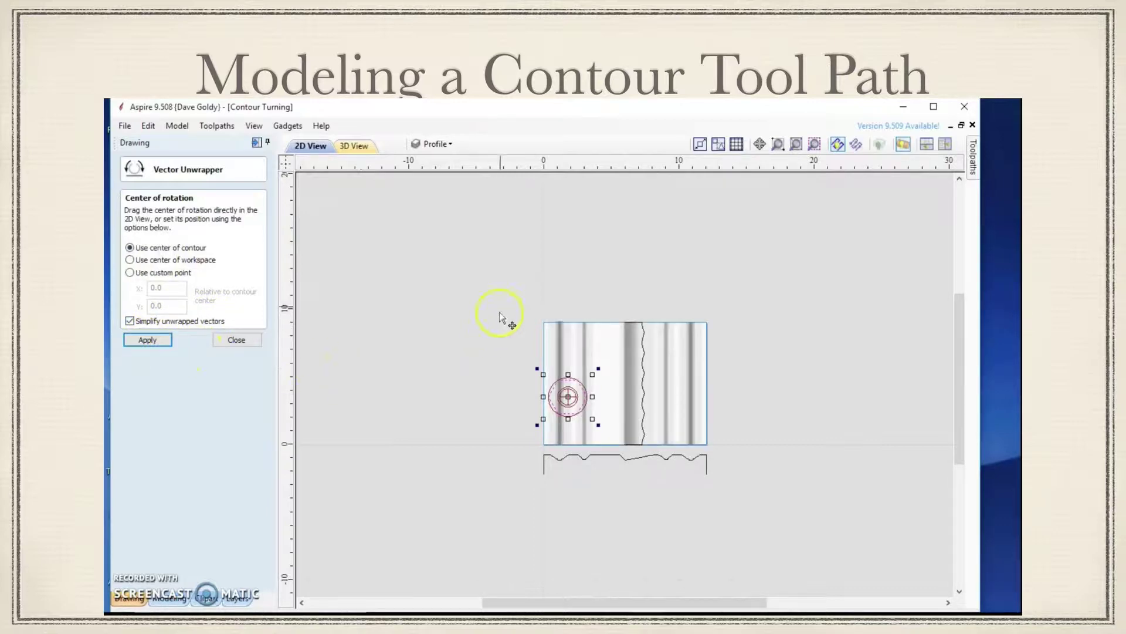
click(512, 290)
Rotate the wavy vector 90° to horizontal and place it below the existing profiles
click(644, 331)
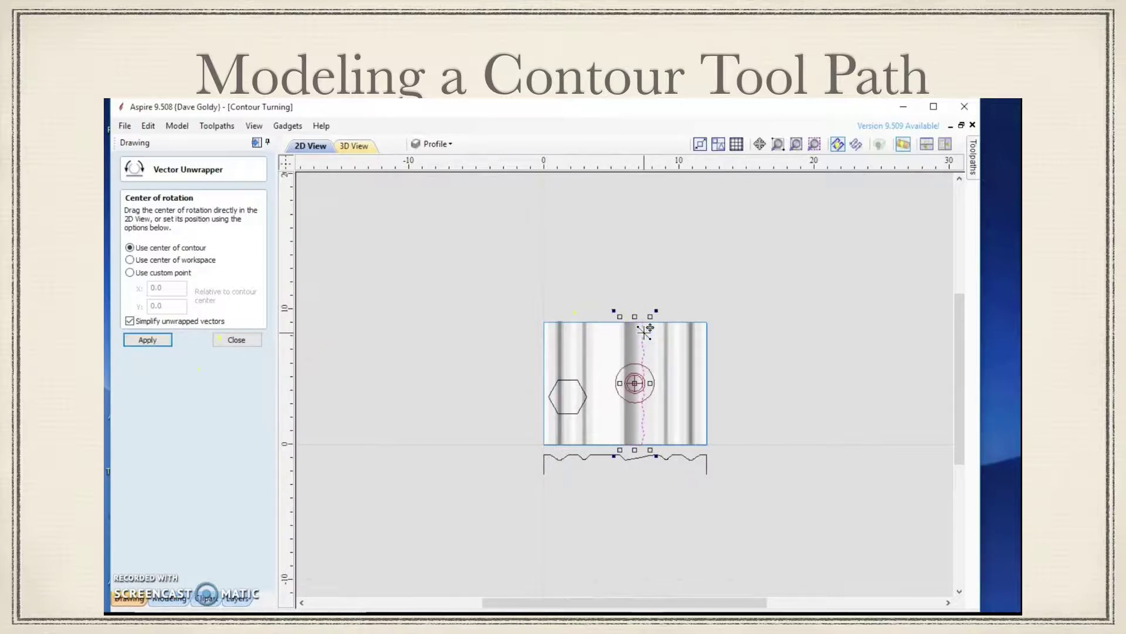
click(648, 332)
drag(647, 332, 661, 335)
click(877, 373)
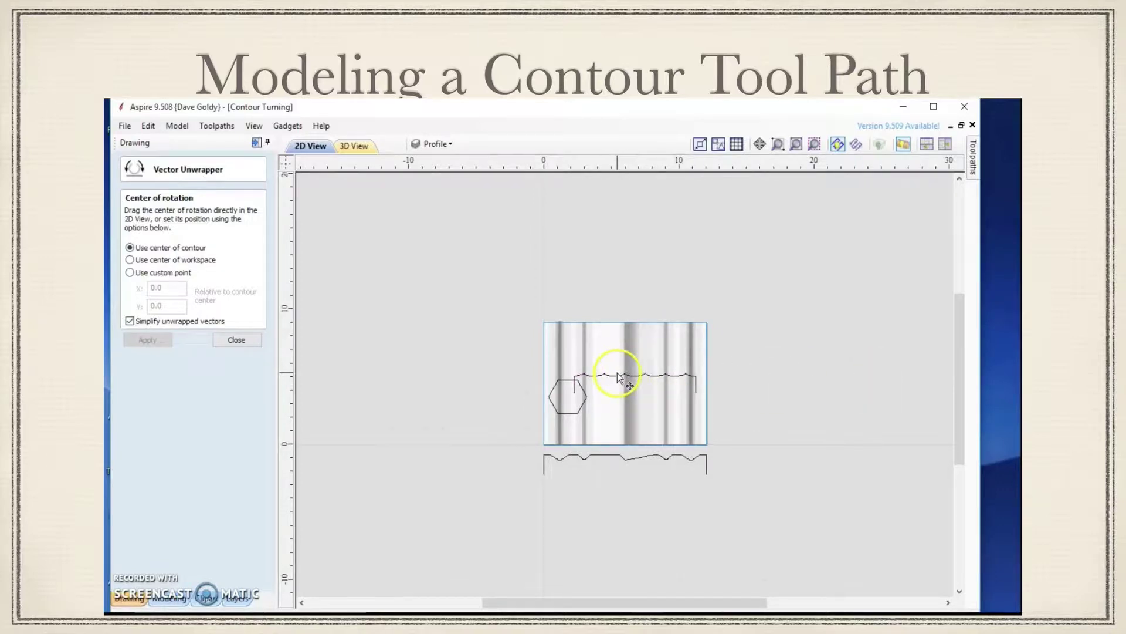
click(618, 375)
mouse_move(616, 385)
mouse_down()
mouse_move(606, 374)
mouse_move(560, 515)
mouse_move(586, 495)
mouse_move(573, 486)
mouse_up()
click(732, 515)
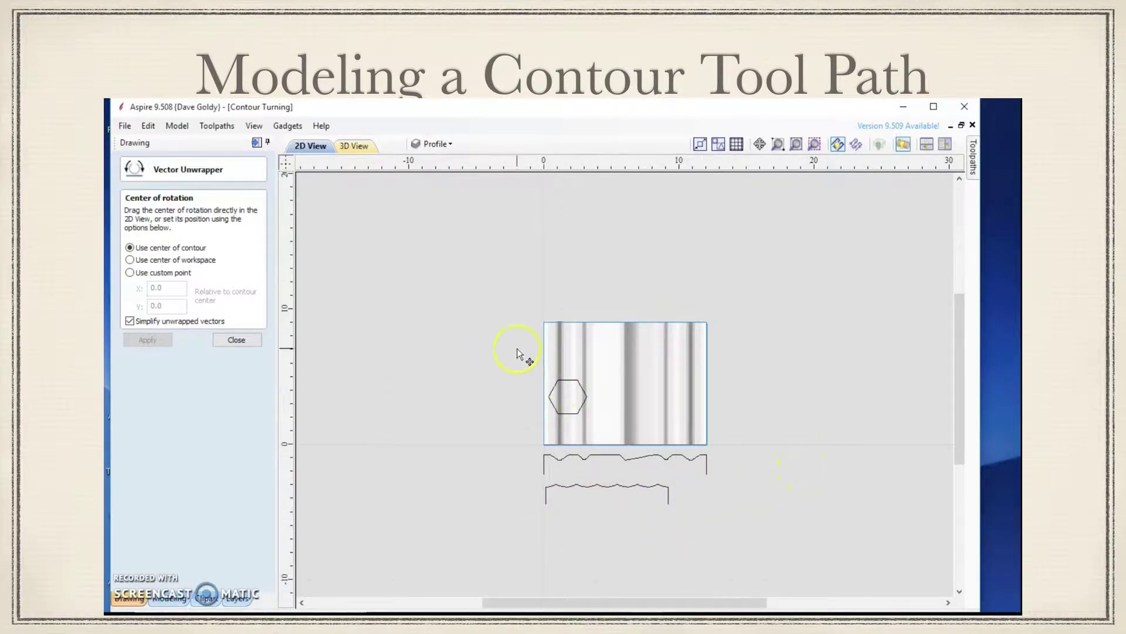
drag(516, 348, 598, 423)
click(597, 424)
click(237, 340)
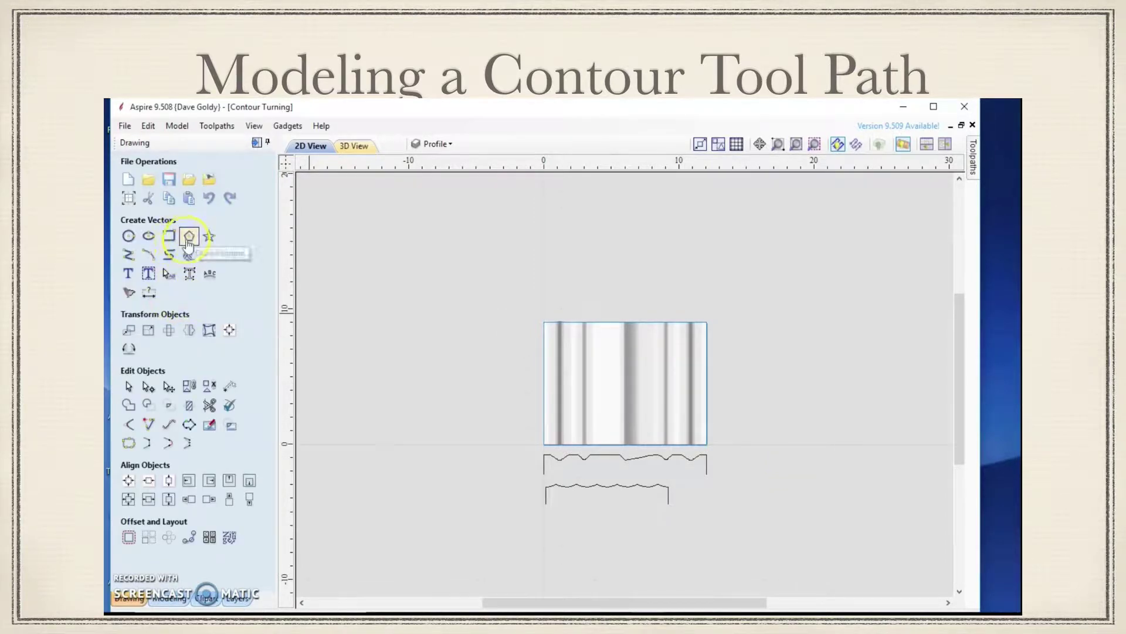
Create a second 6-sided polygon with radius 1.0625 inches and select it
click(189, 237)
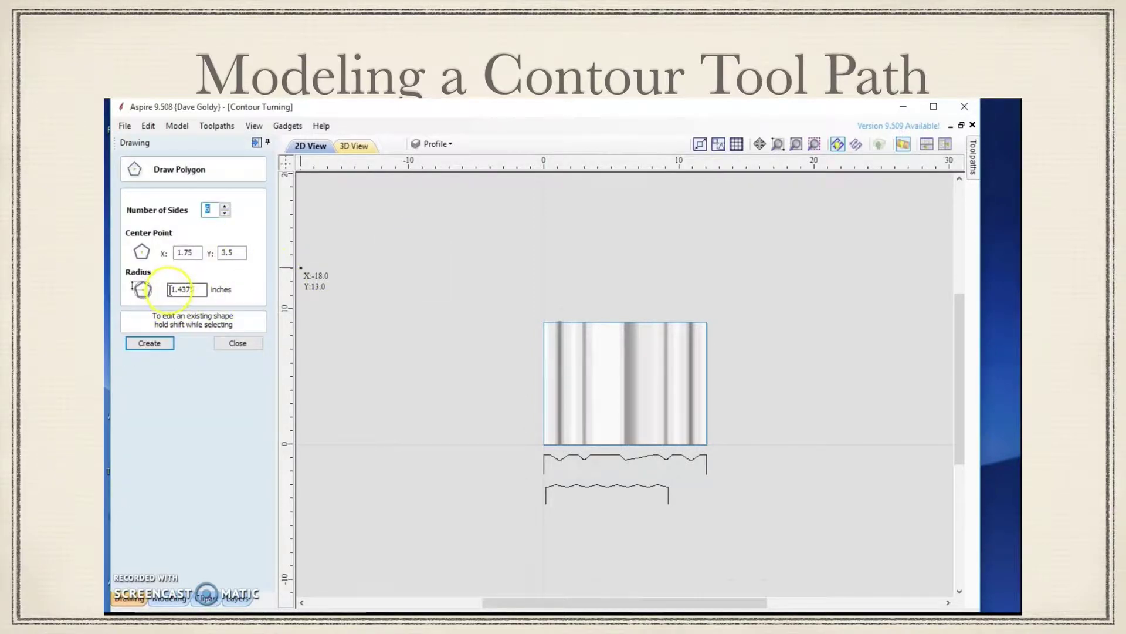
drag(169, 289, 195, 288)
text(1.0625)
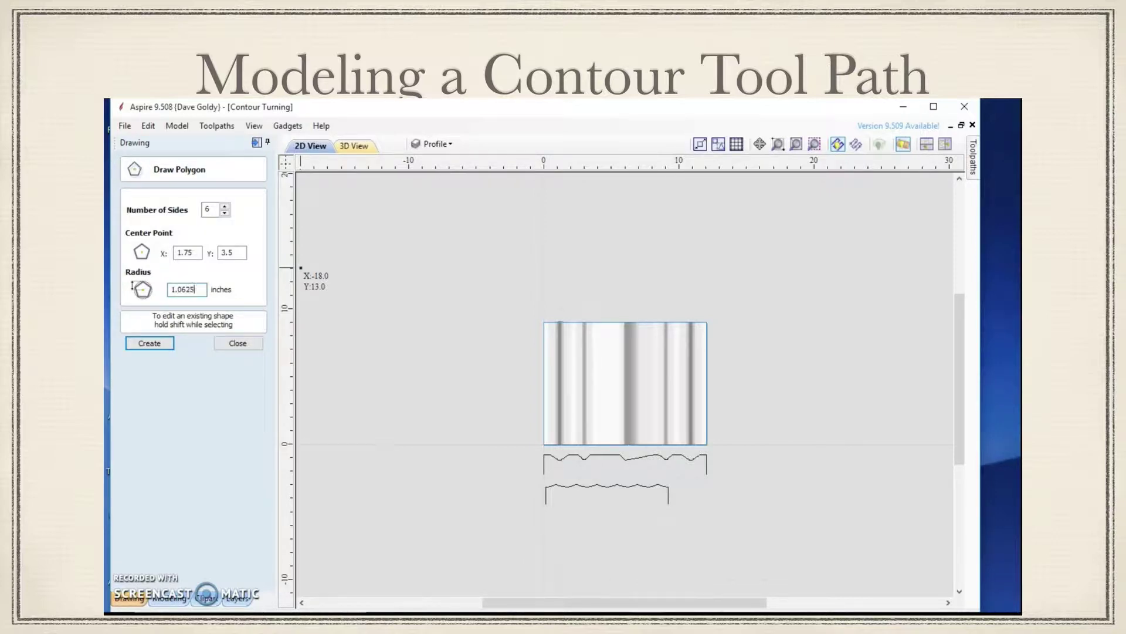
click(149, 345)
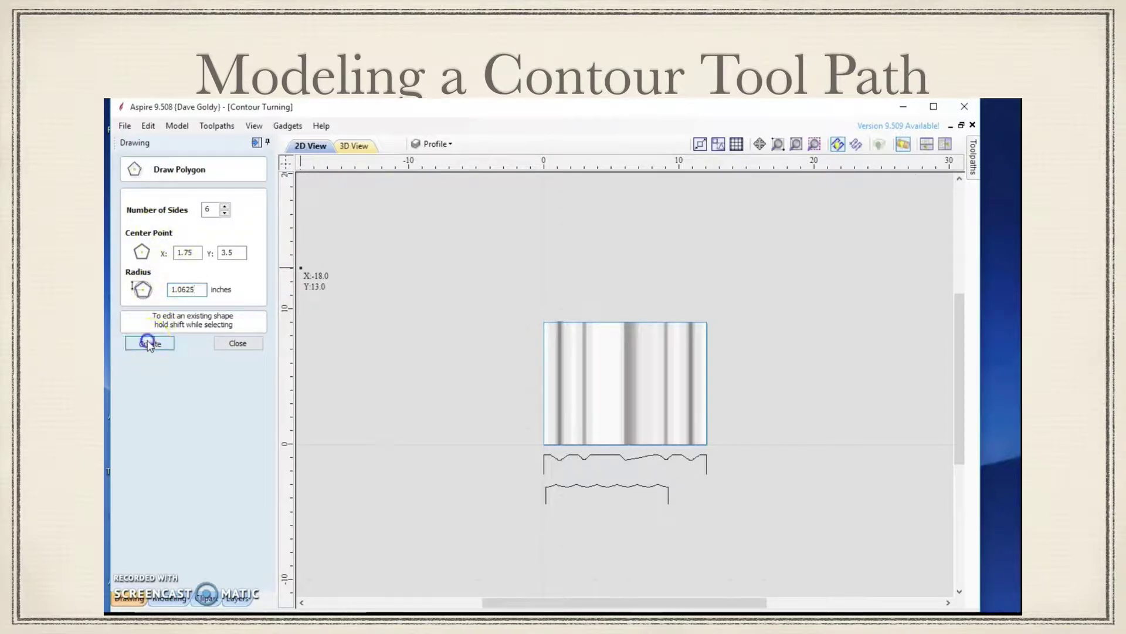
click(260, 344)
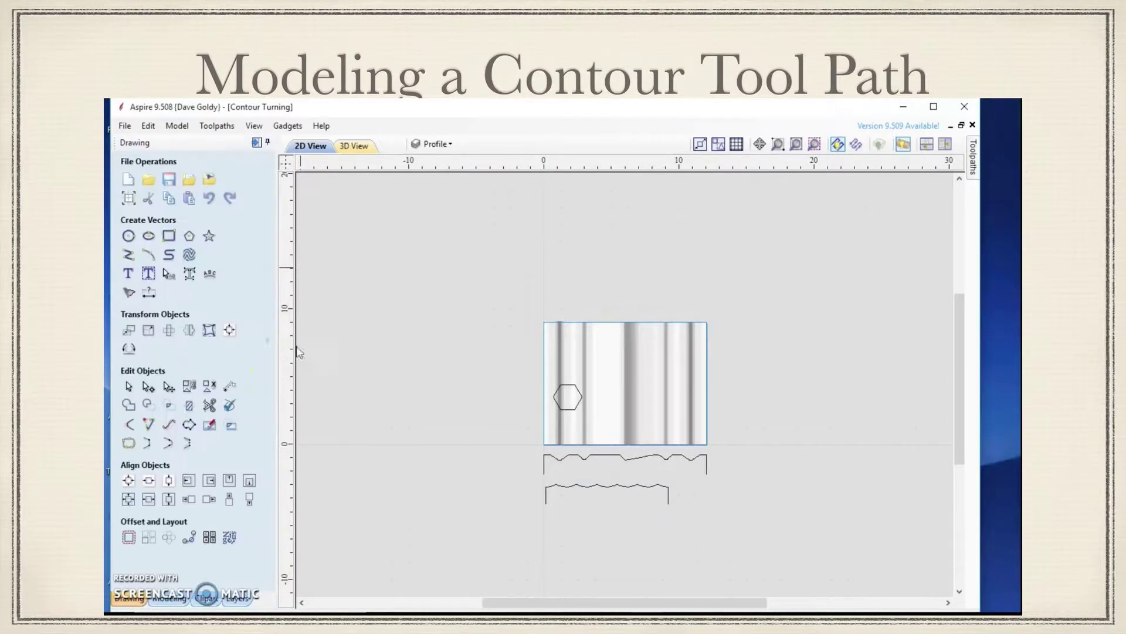
click(567, 392)
Unwrap the smaller hexagon into a wavy profile vector with Vector Unwrapper
click(129, 349)
click(147, 342)
click(382, 326)
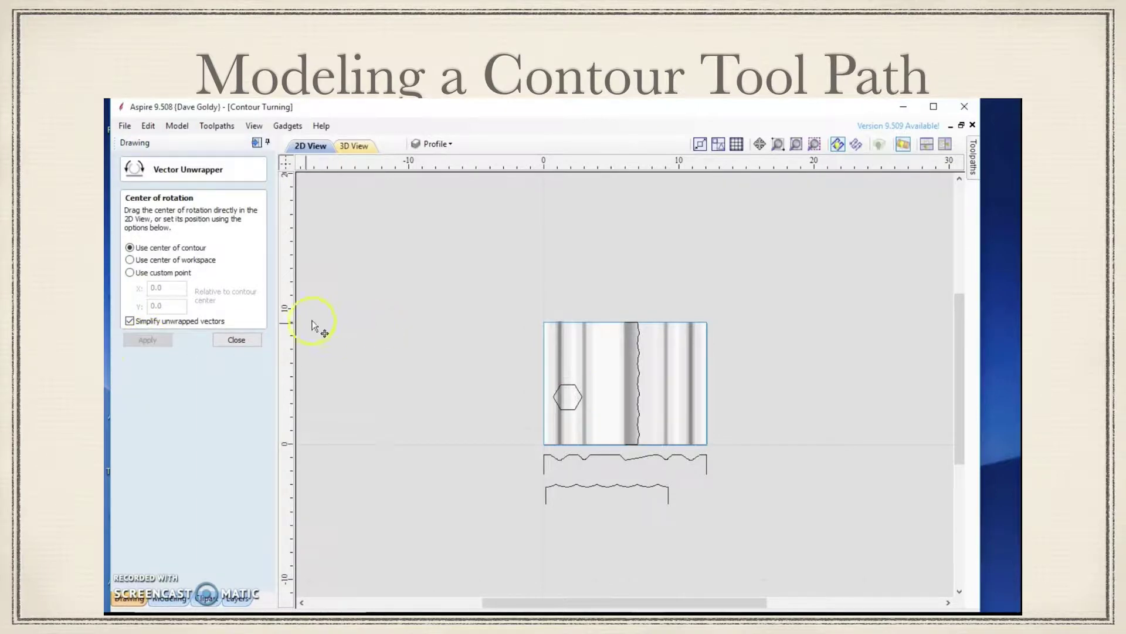
click(241, 340)
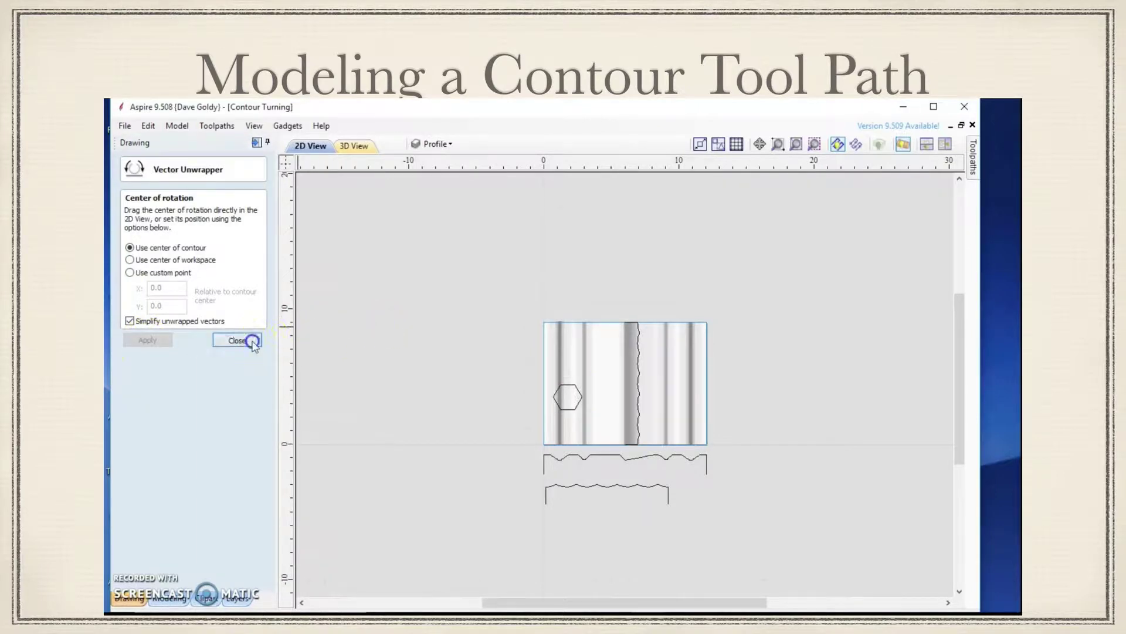
Rotate the new wavy vector horizontal, move it beneath the other profiles, and select the hexagon
click(639, 374)
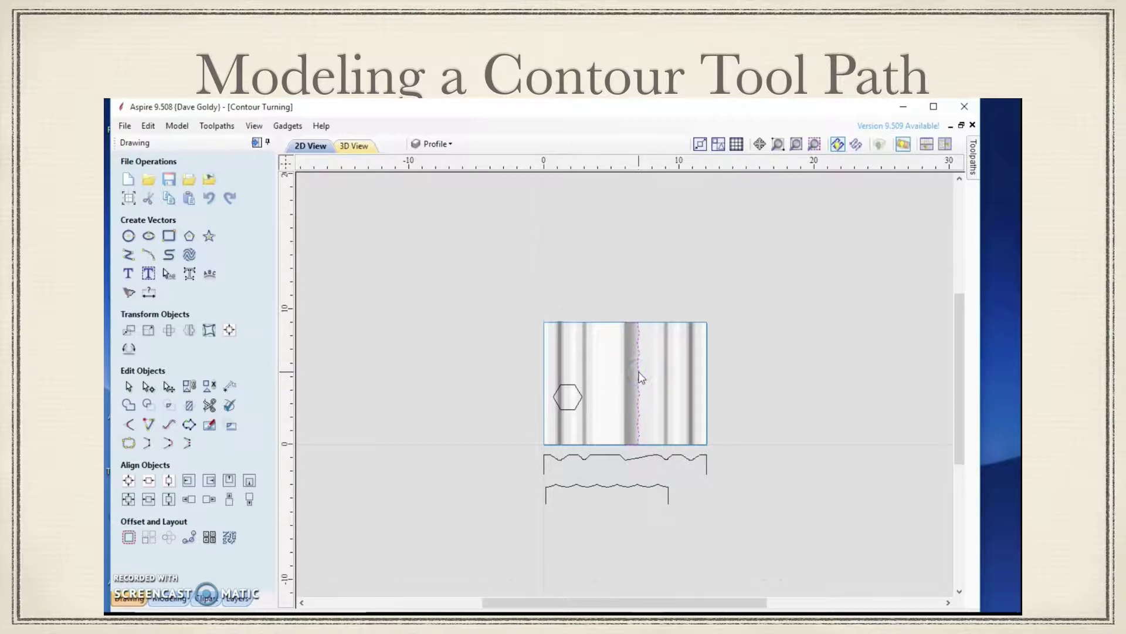
drag(641, 377, 635, 381)
drag(616, 528, 615, 378)
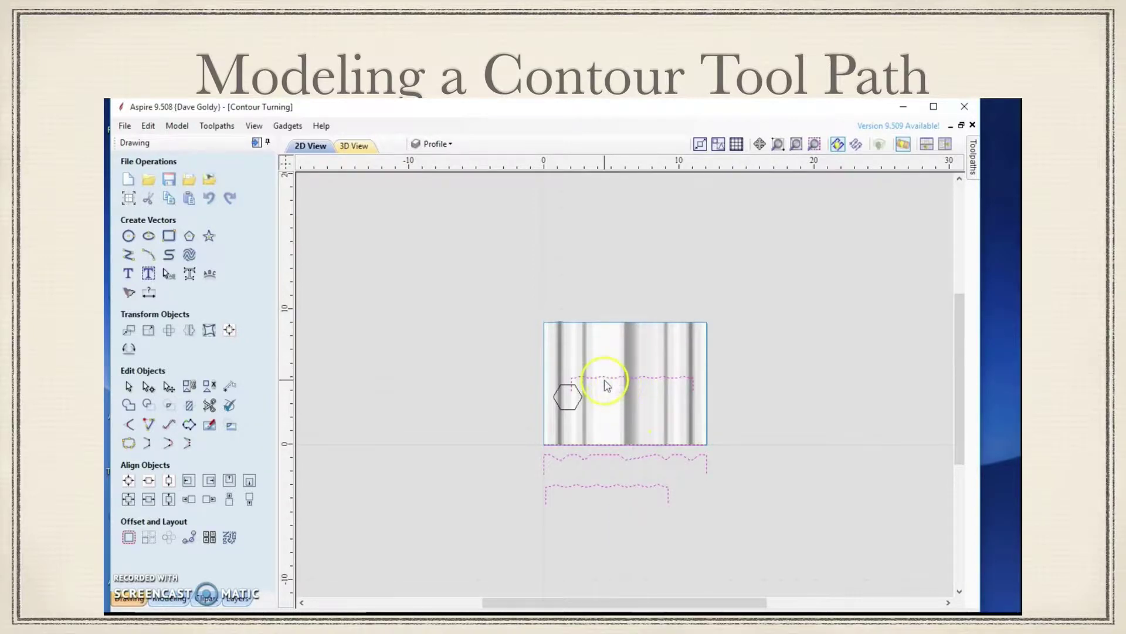
click(640, 392)
click(627, 376)
click(148, 388)
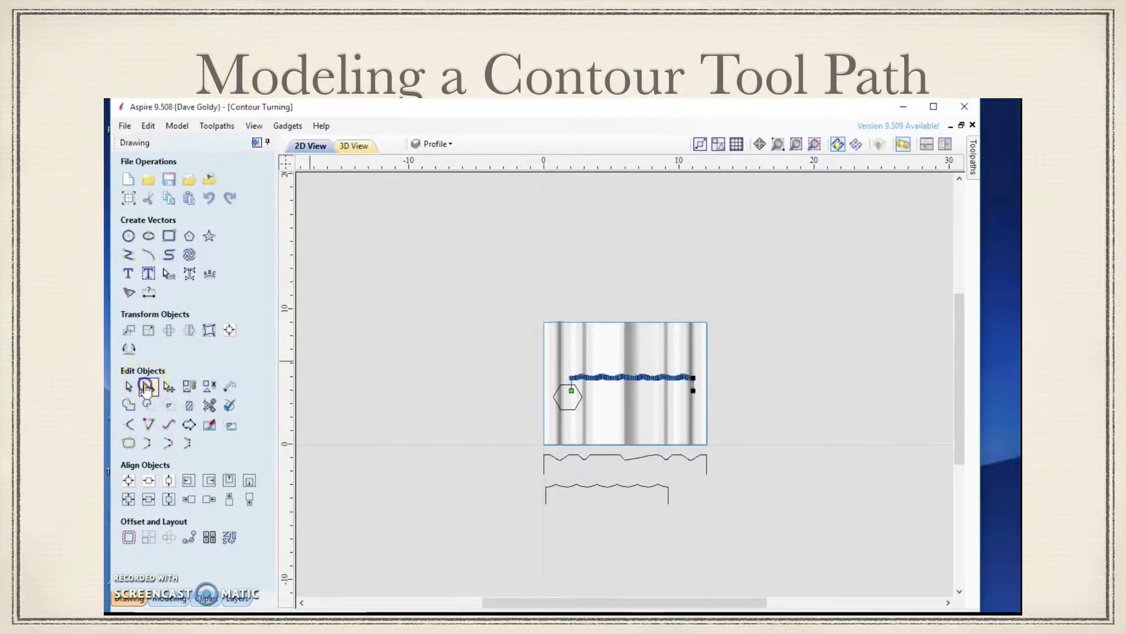
click(567, 385)
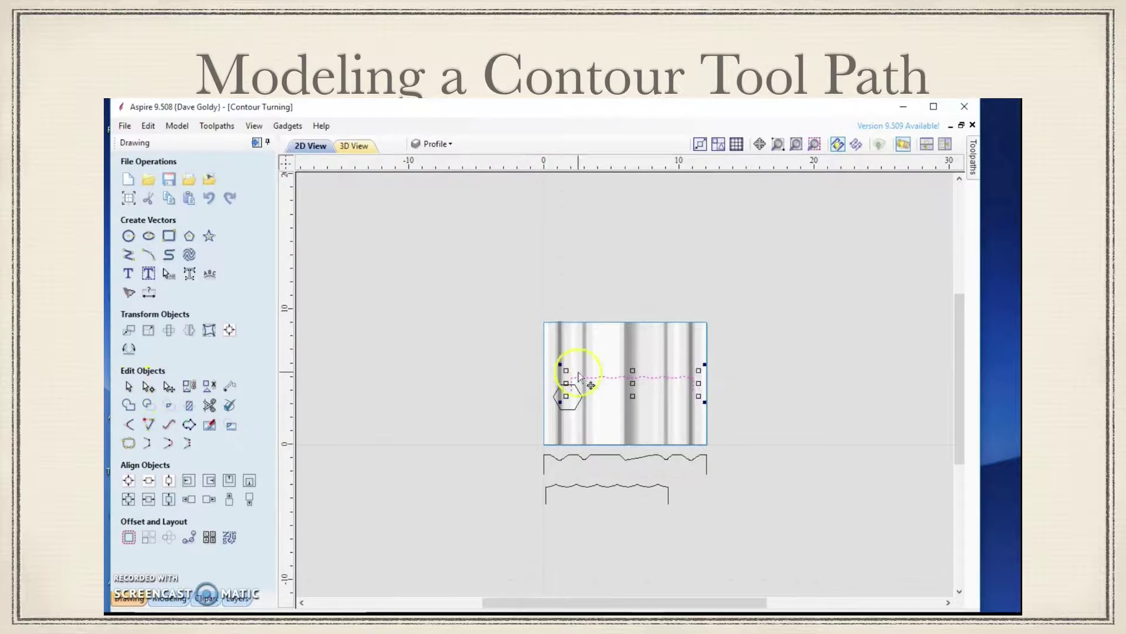
click(632, 392)
mouse_move(632, 392)
mouse_down()
mouse_move(621, 514)
mouse_move(605, 517)
mouse_up()
click(803, 514)
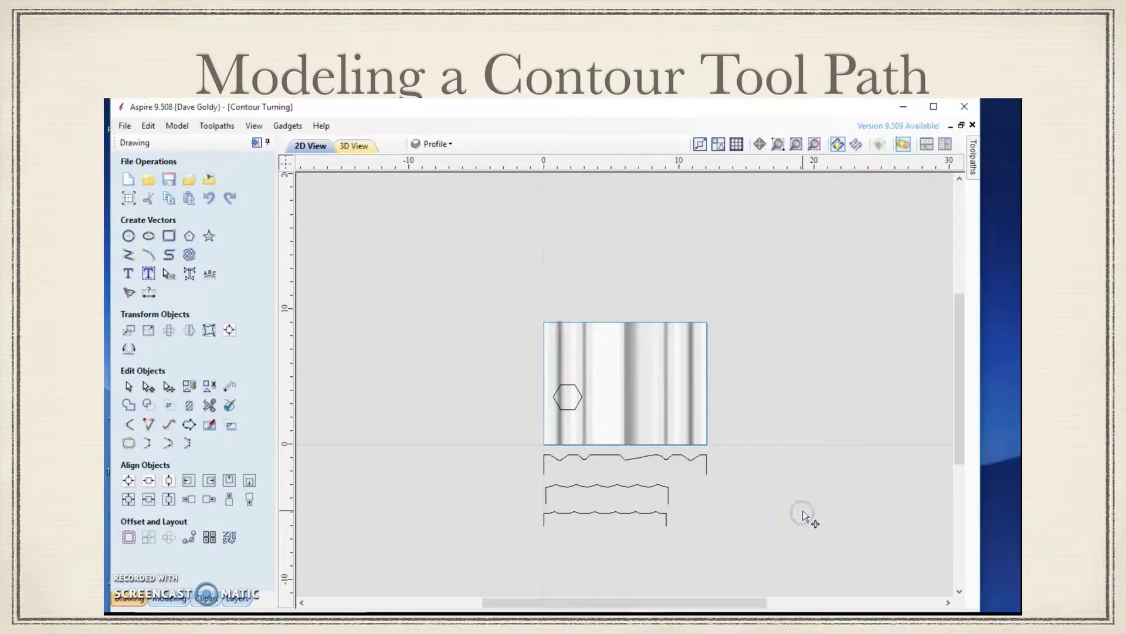
click(533, 346)
drag(532, 346, 596, 417)
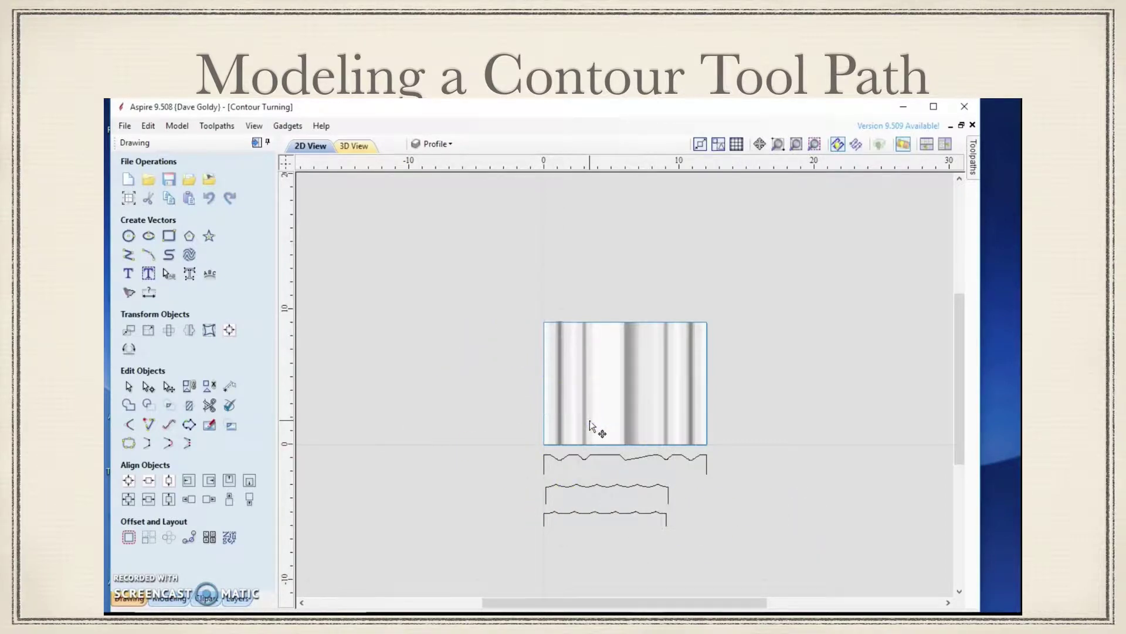
click(642, 457)
scroll(635, 458, up, 4)
click(630, 455)
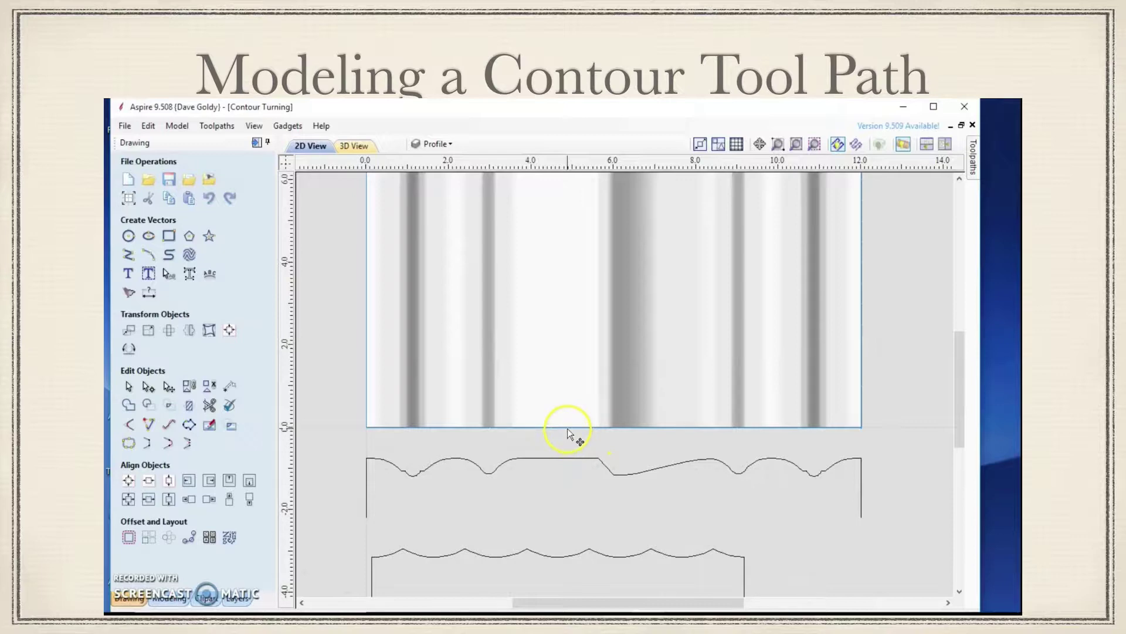
click(440, 144)
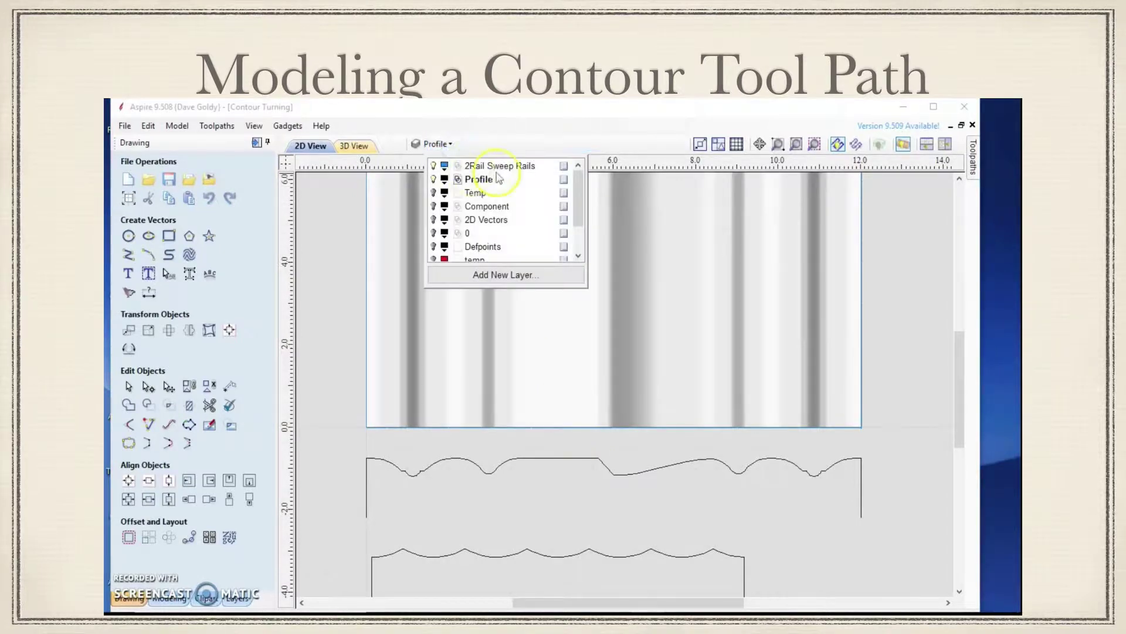
click(332, 281)
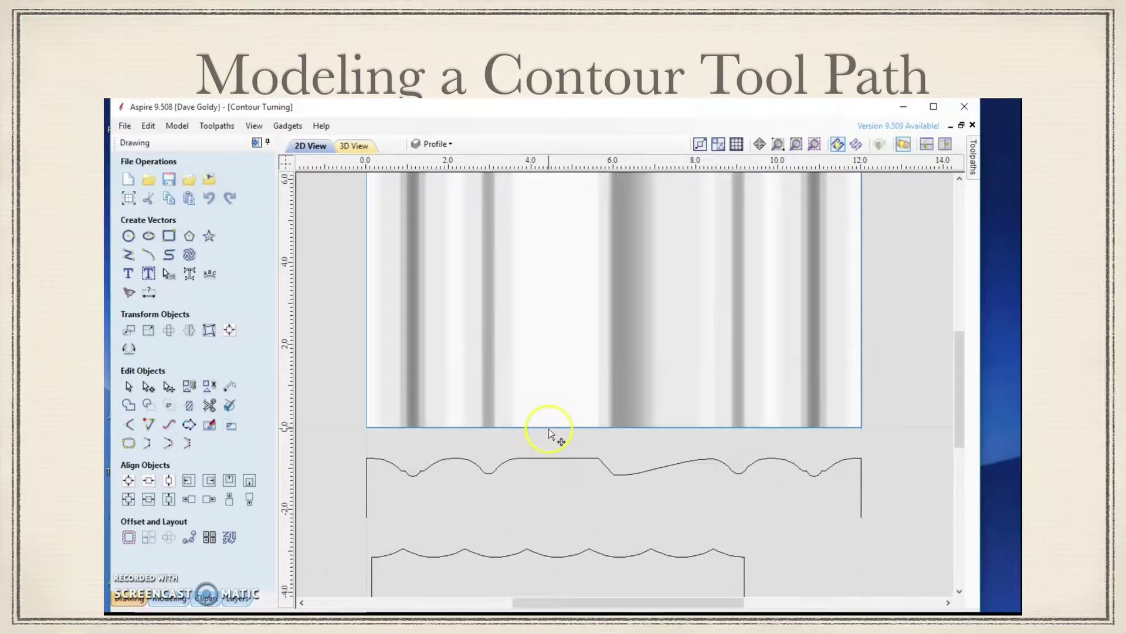
click(548, 428)
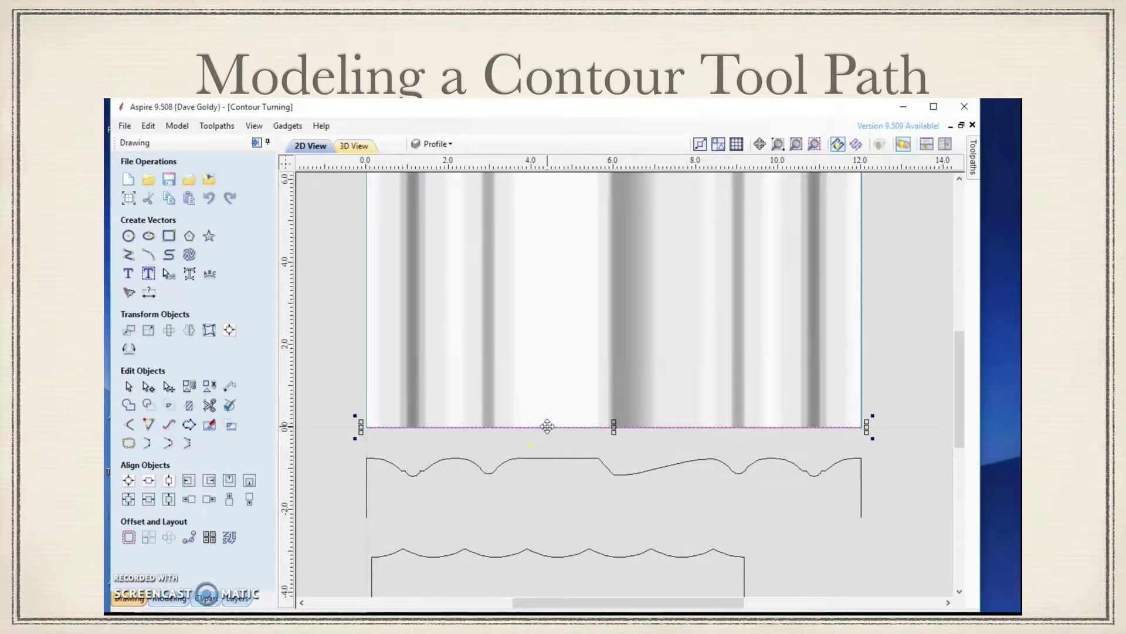
key(Escape)
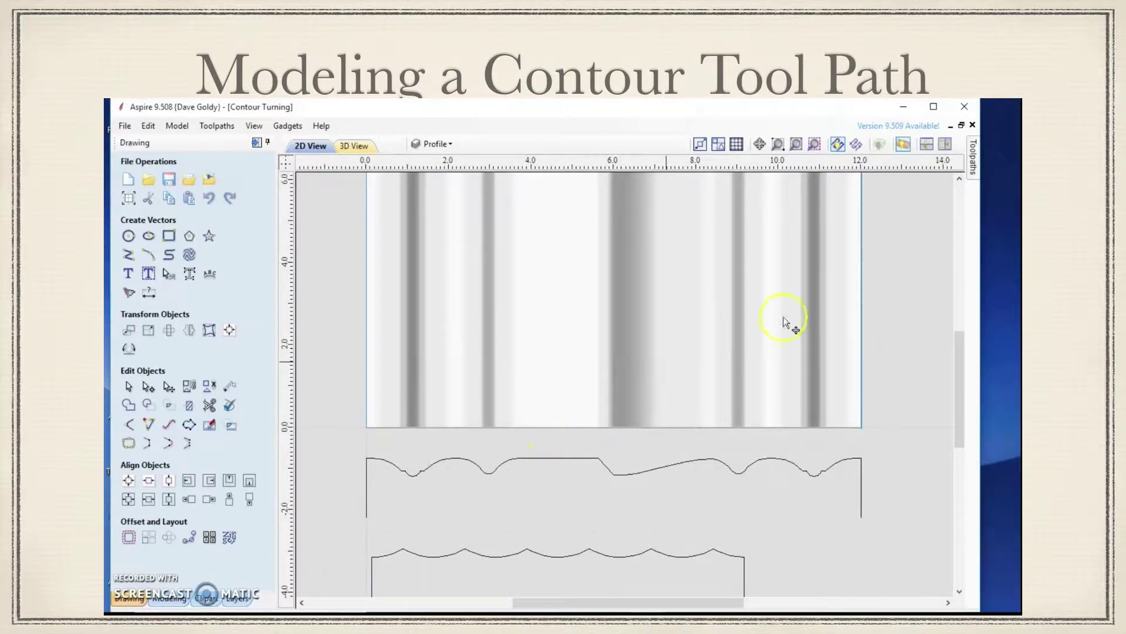
scroll(920, 316, down, 1)
scroll(925, 316, up, 1)
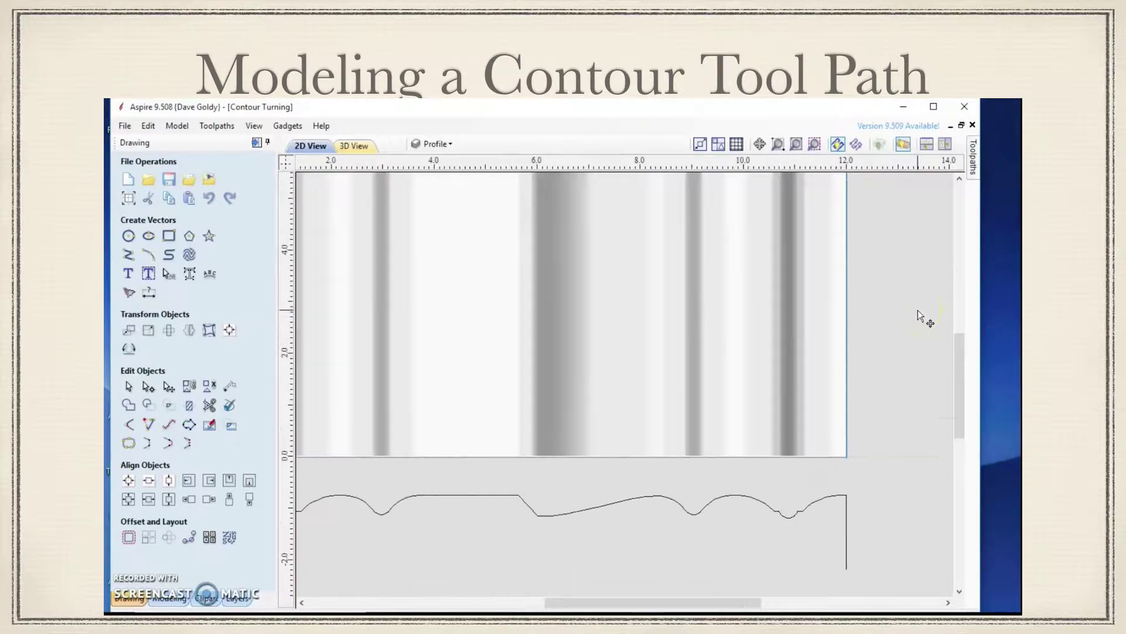
drag(951, 359, 976, 277)
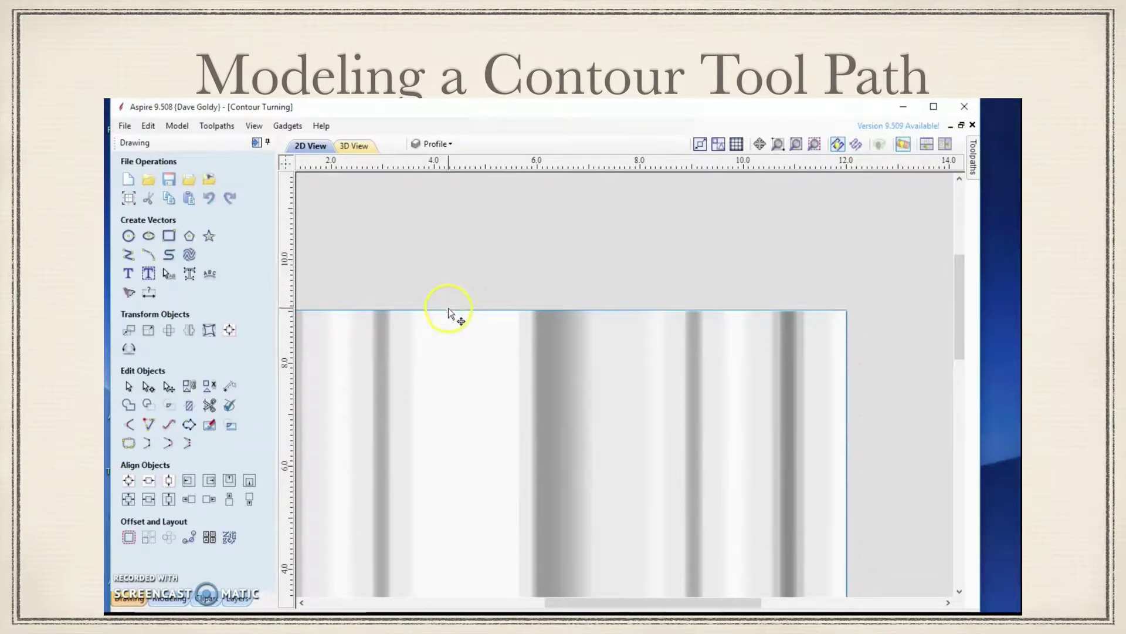
click(449, 311)
key(Escape)
drag(957, 306, 954, 380)
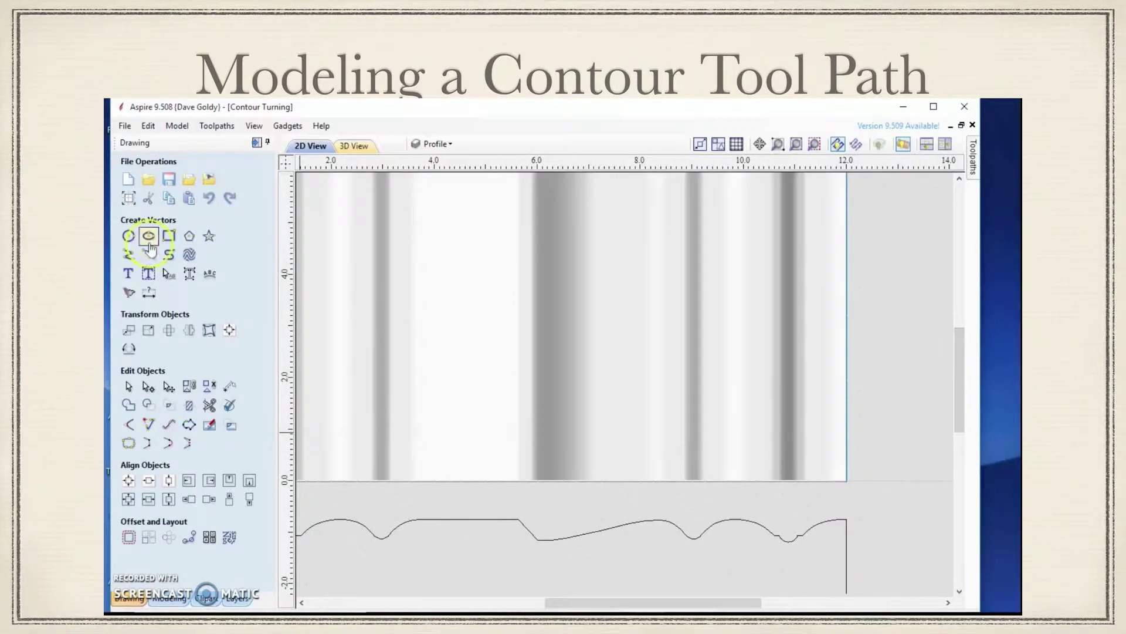
Draw a 2.33-inch line on the bottom edge at Y 0.0 from X 3.67 to X 6.0
click(128, 254)
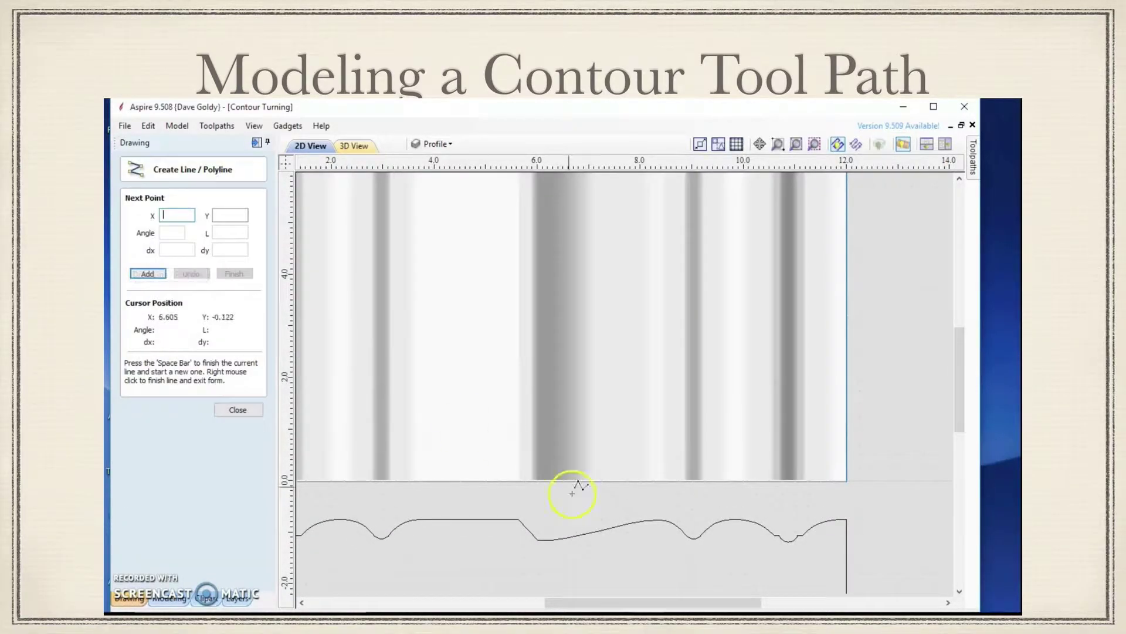
click(417, 481)
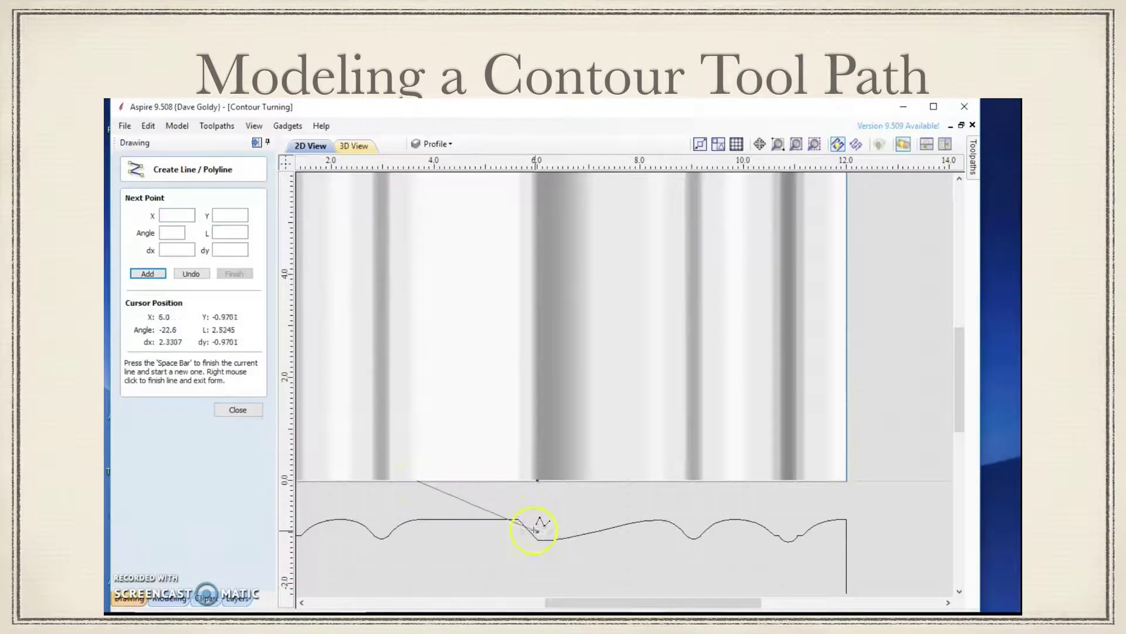
click(537, 481)
key(space)
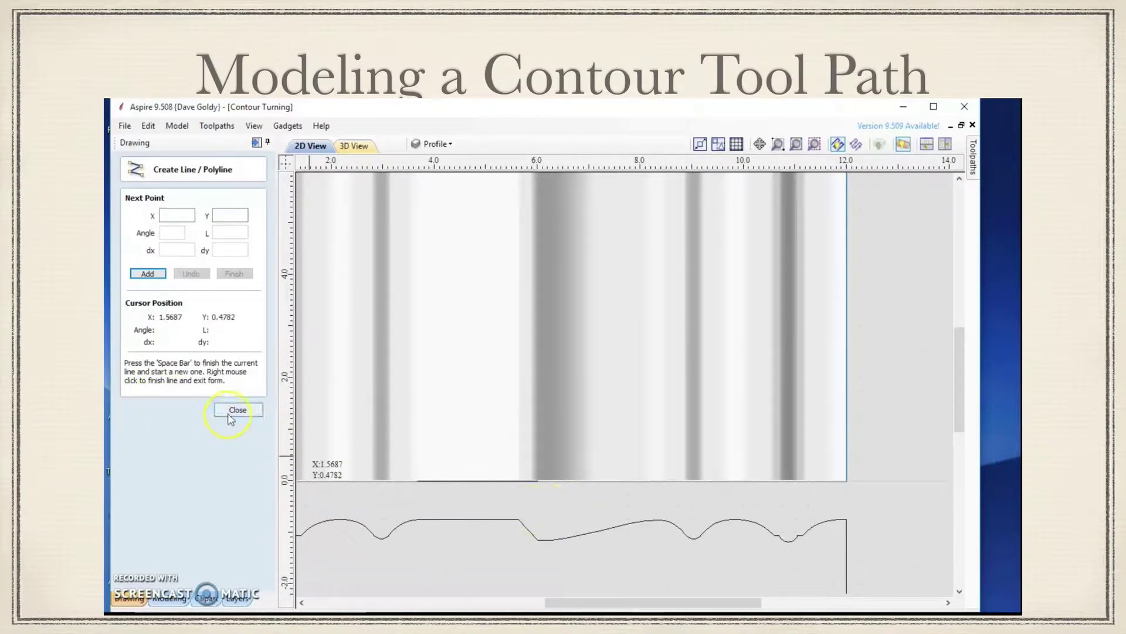
click(236, 410)
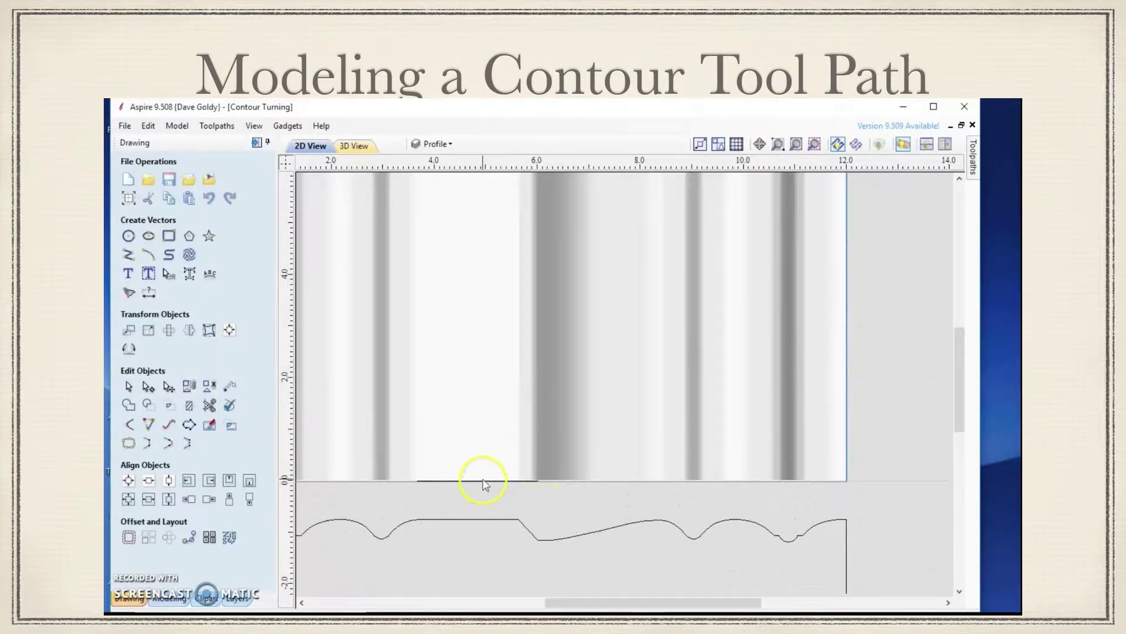
click(483, 481)
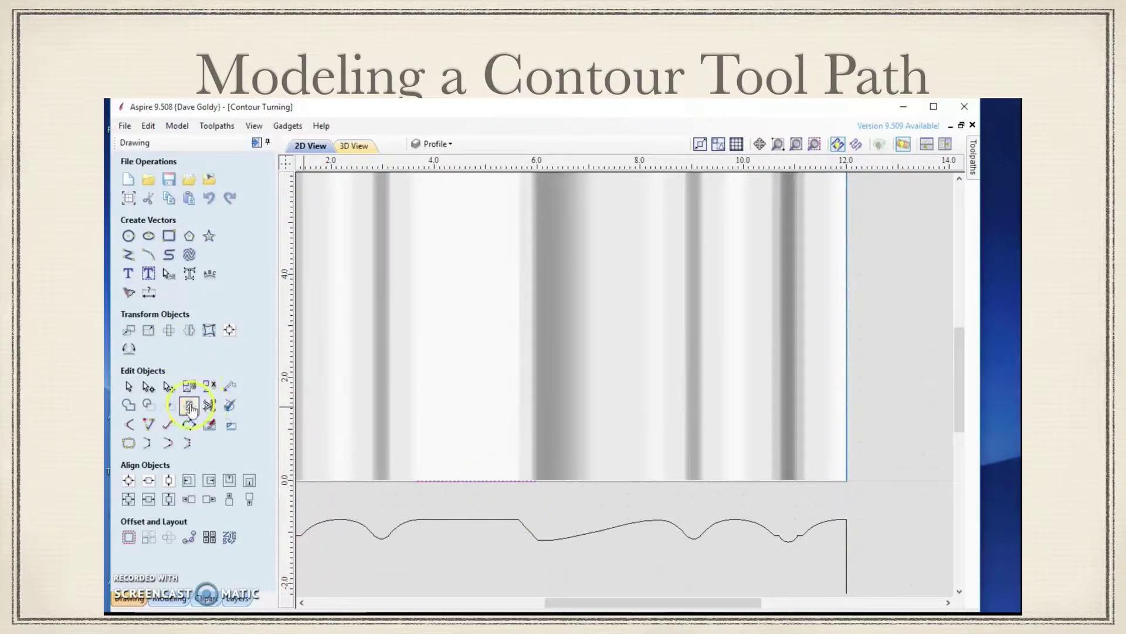
Mirror the short bottom-edge line vertically about the job center, creating a copy along the top edge
click(188, 329)
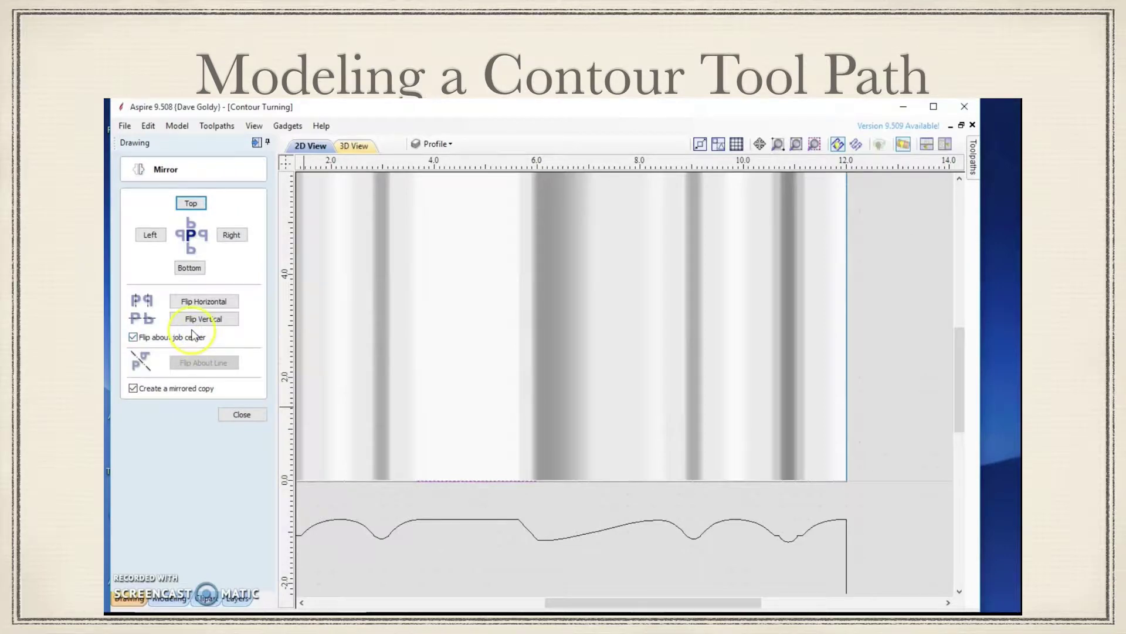
click(195, 321)
scroll(377, 342, down, 2)
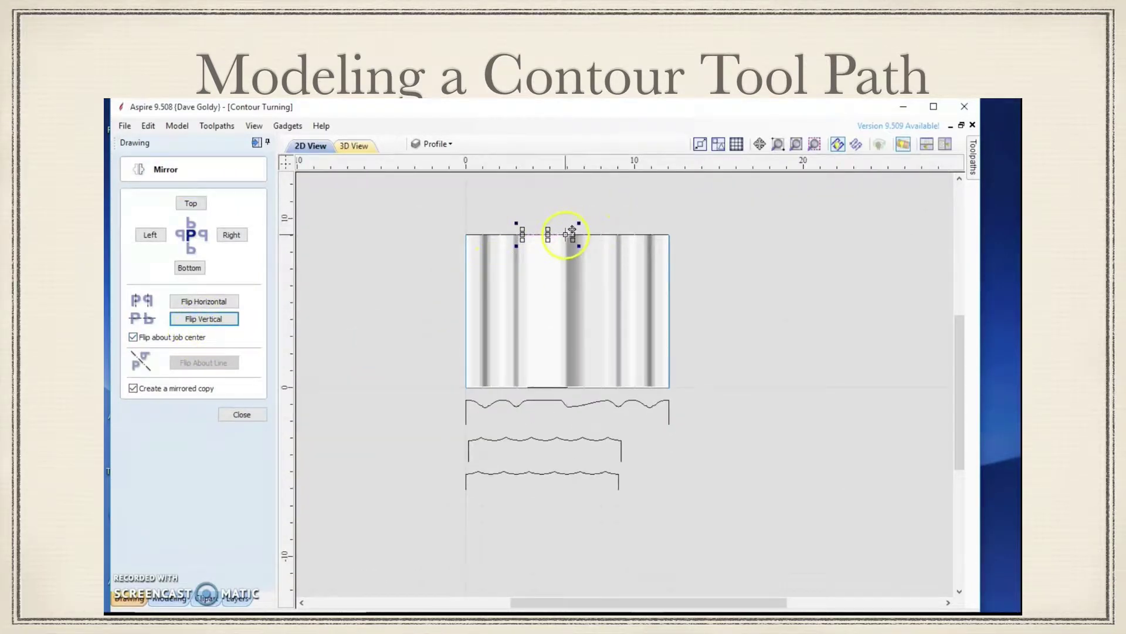
click(241, 414)
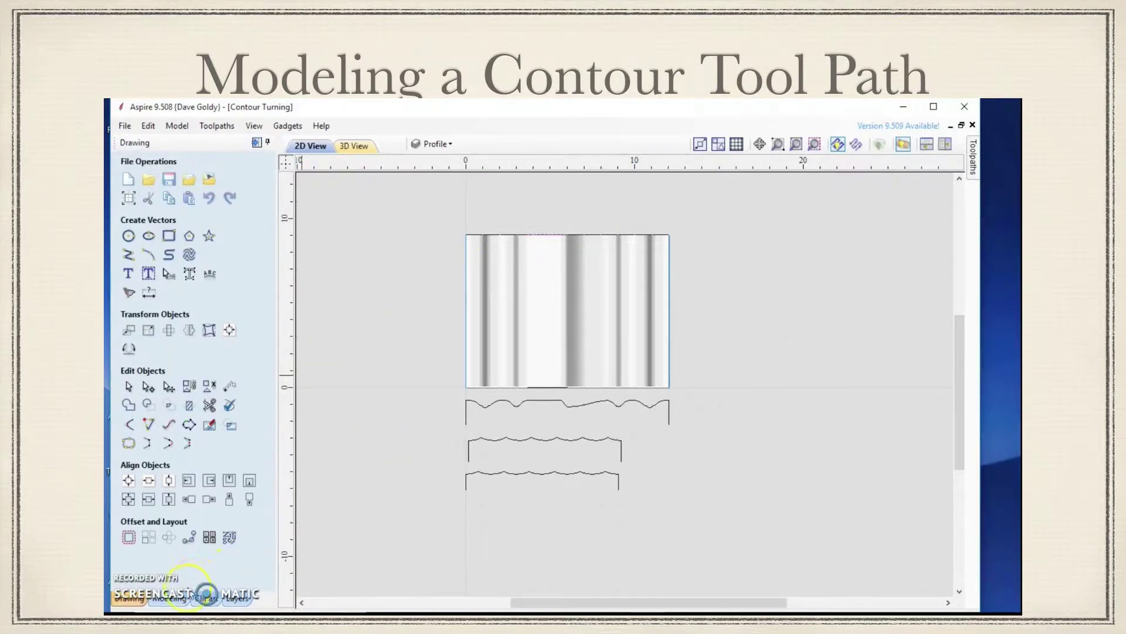
Start a Two Rail Sweep using the short top and bottom lines as drive rails
click(169, 598)
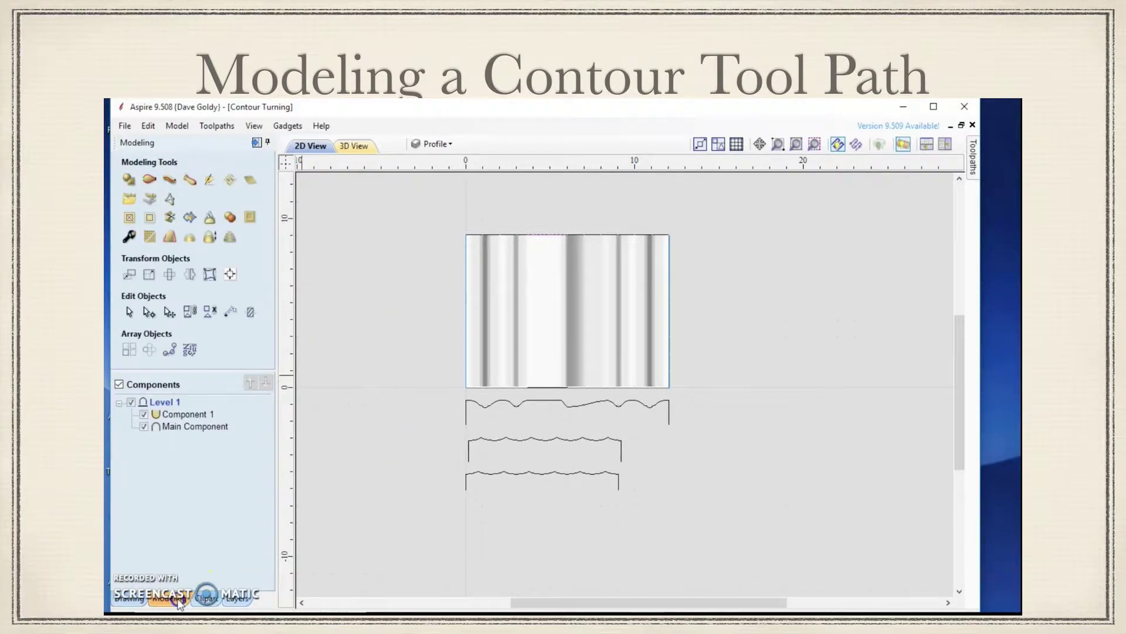
click(150, 183)
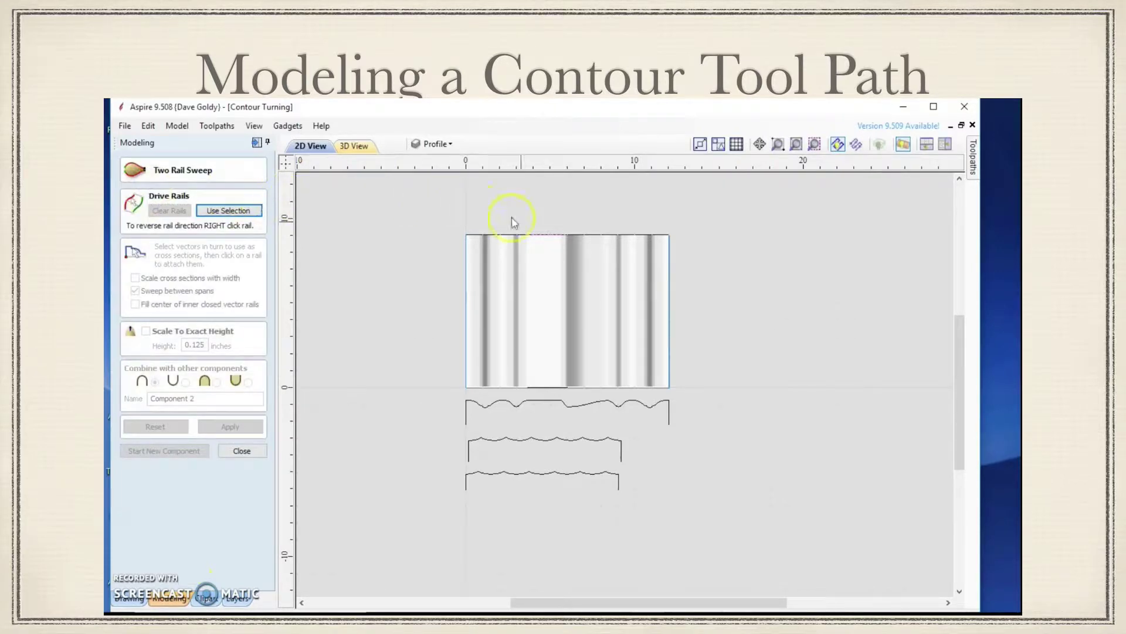
click(537, 388)
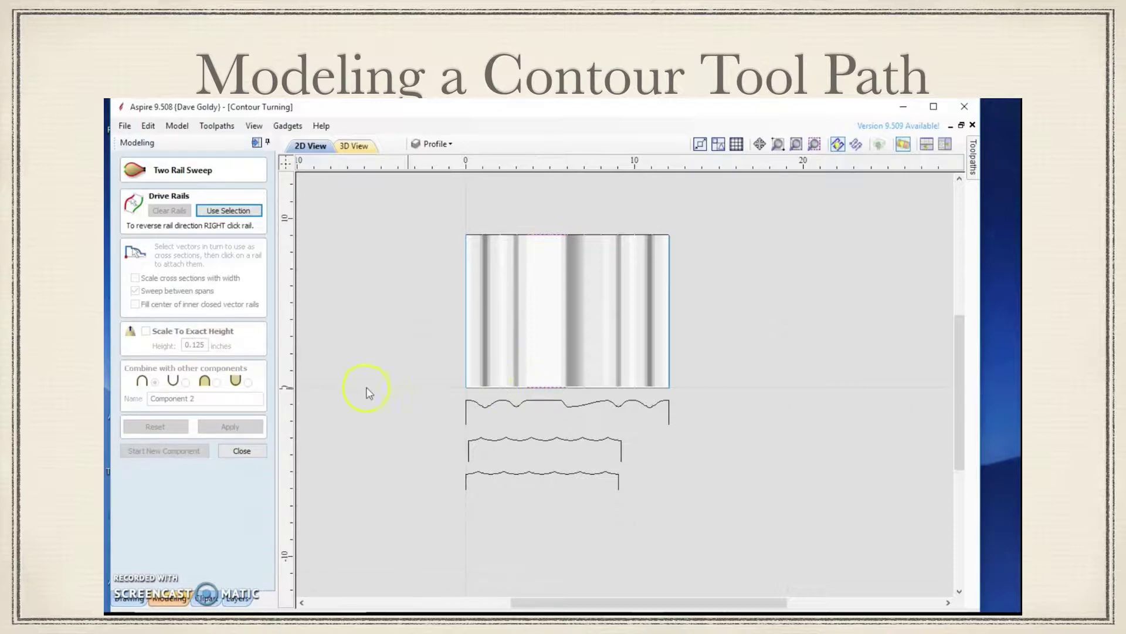
click(221, 212)
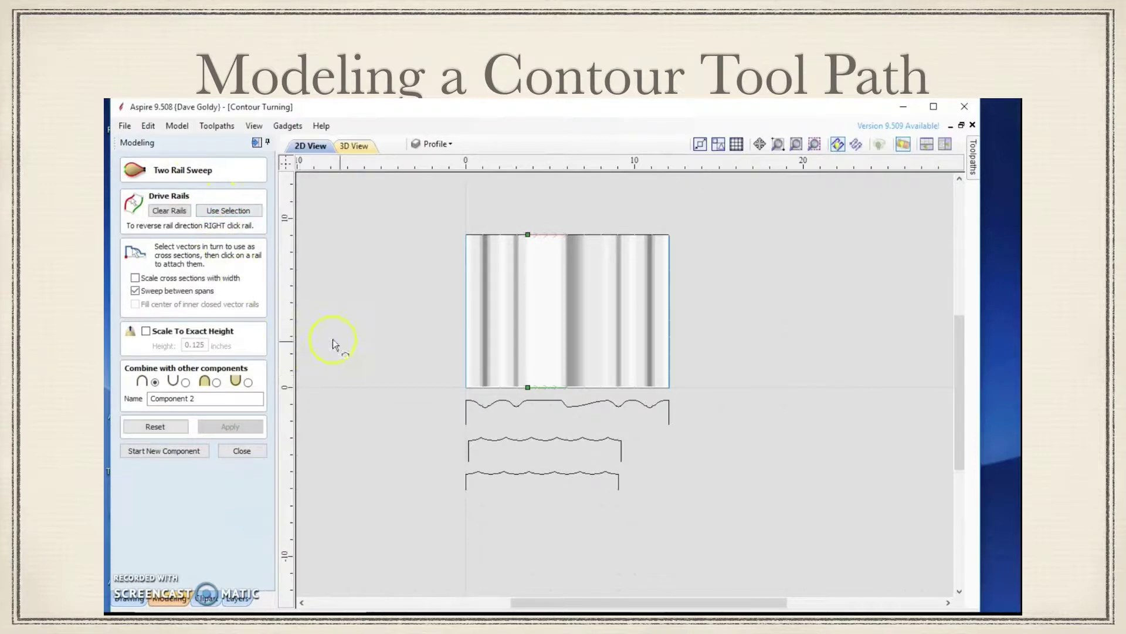
Attach both wavy profiles as cross-sections, pick the fourth combine mode, and apply the sweep
click(469, 449)
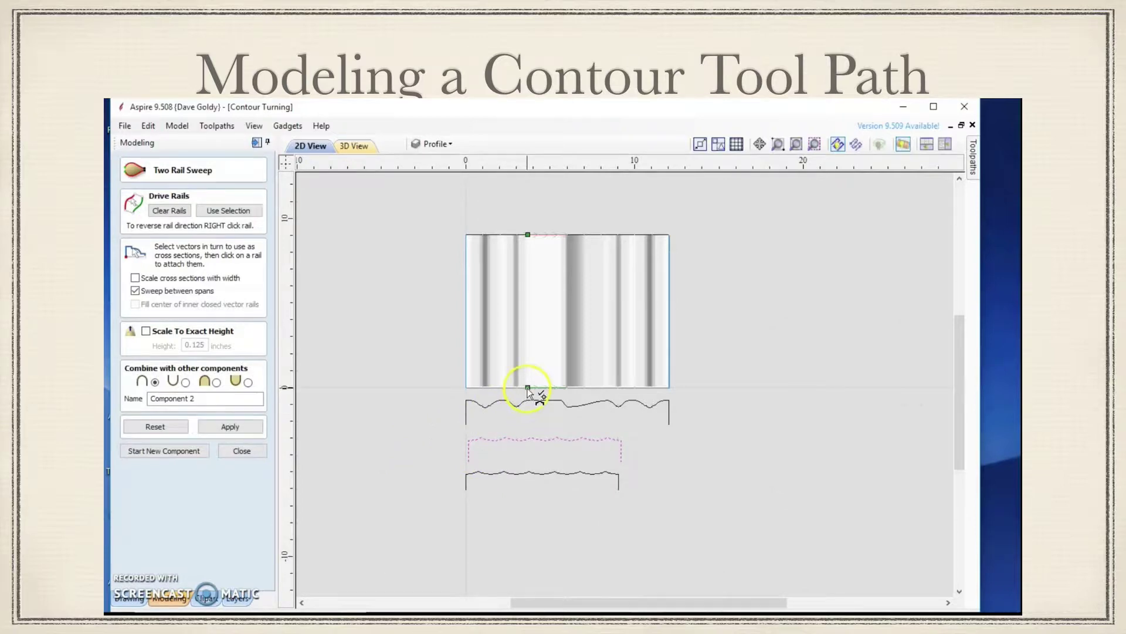
click(528, 388)
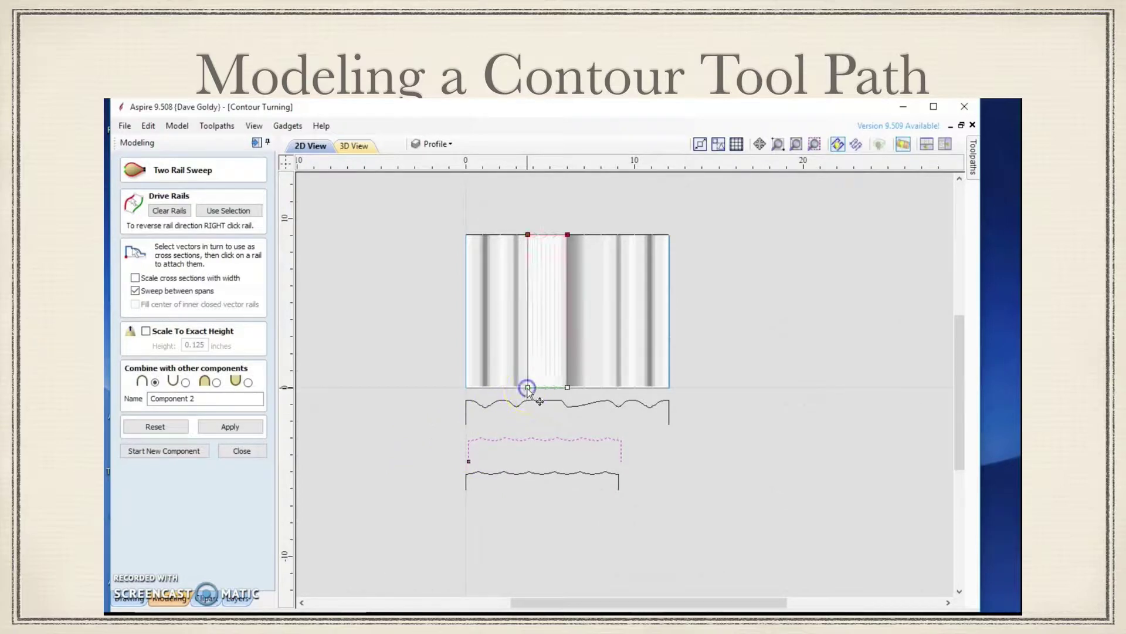
click(491, 476)
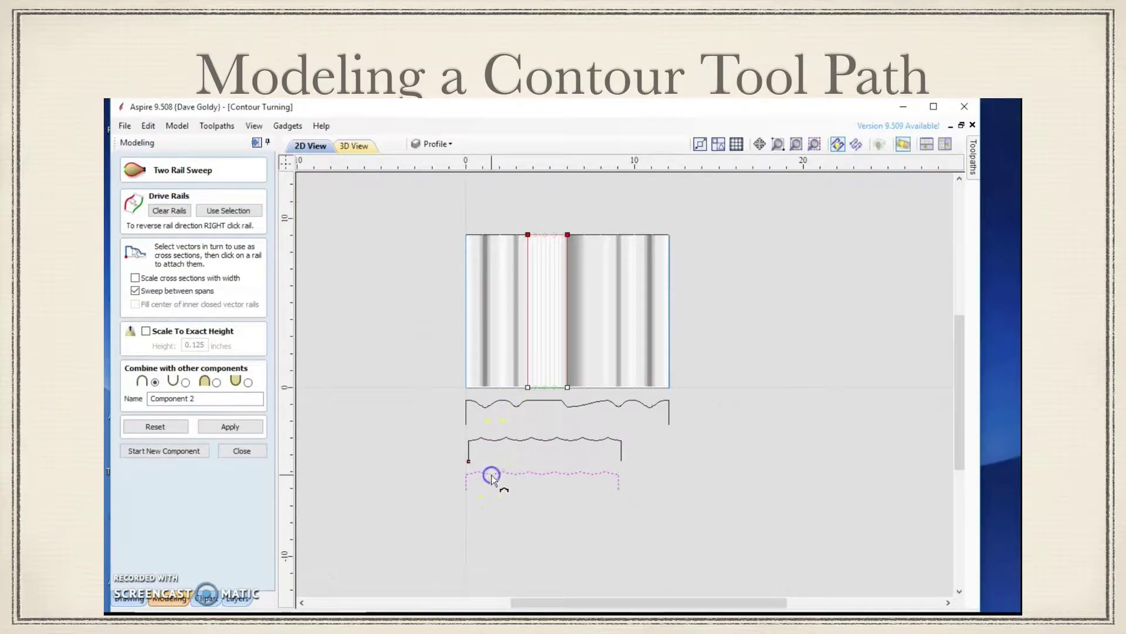
click(568, 388)
click(248, 382)
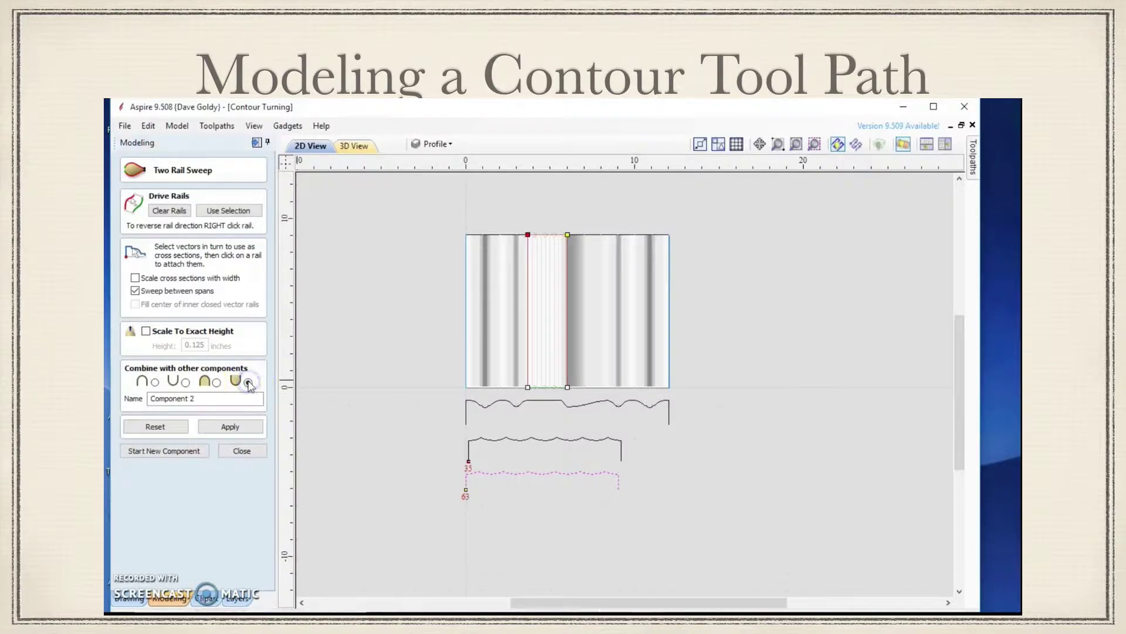
click(244, 430)
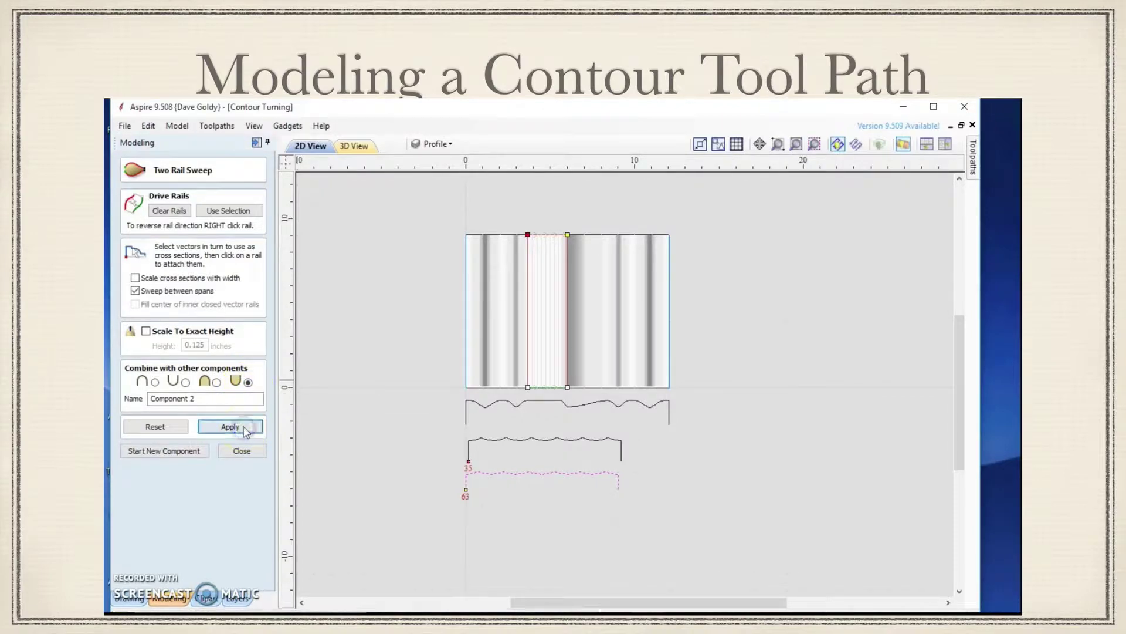
Tile the 2D drawing above a 3D preview showing the spindle's faceted taper
click(926, 143)
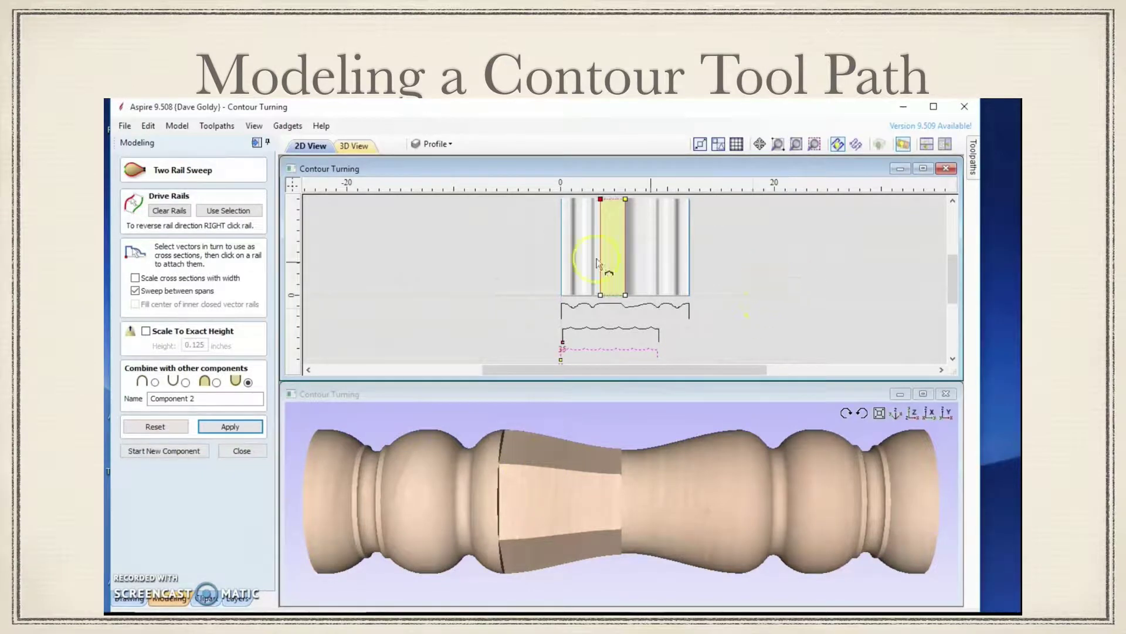
click(257, 143)
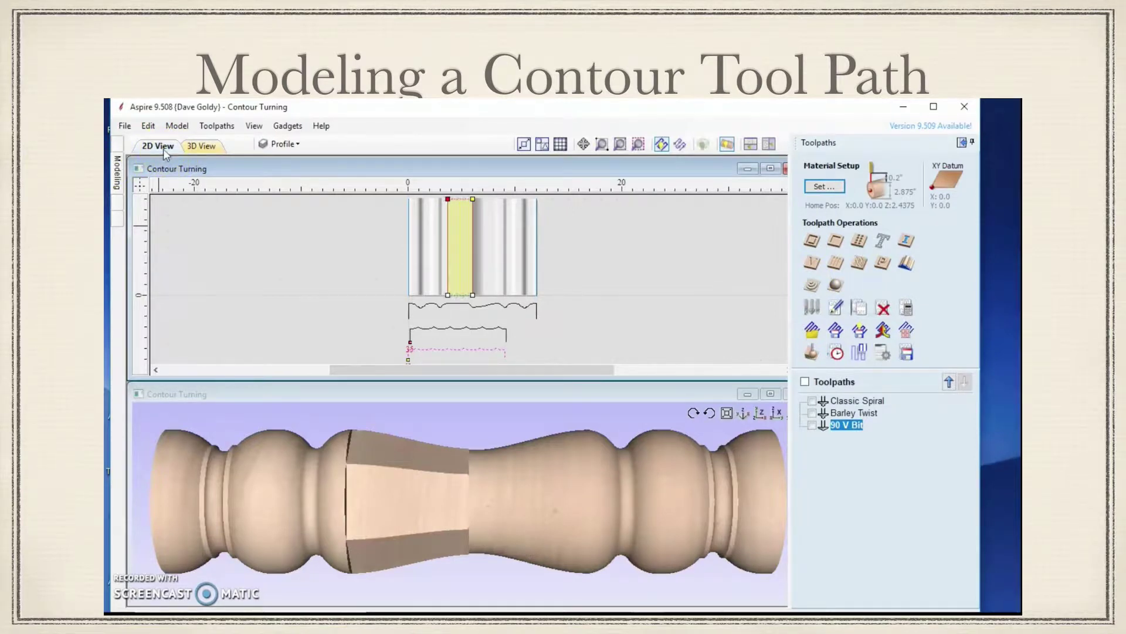
click(961, 143)
key(ctrl+l)
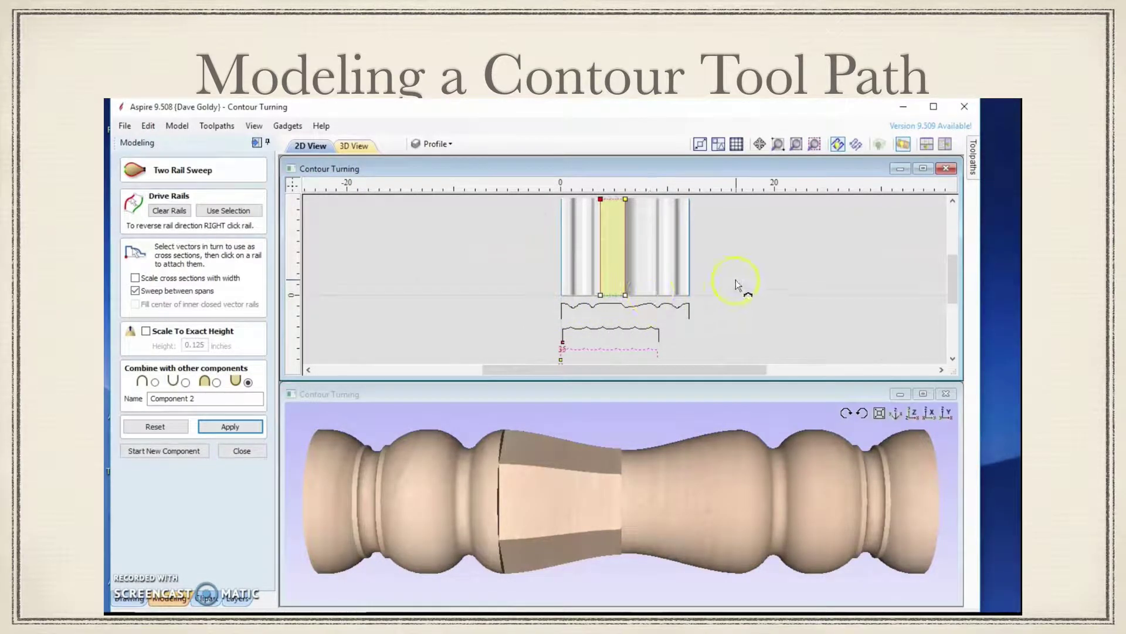
scroll(738, 285, down, 1)
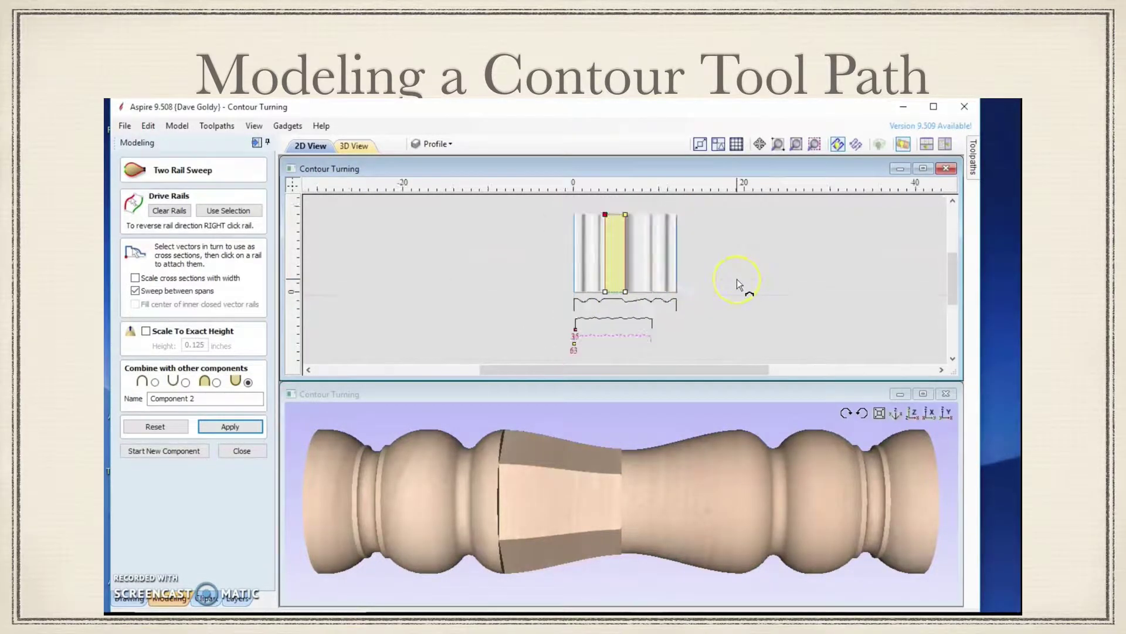
Enlarge the 2D view and apply the Two Rail Sweep to the model
click(923, 169)
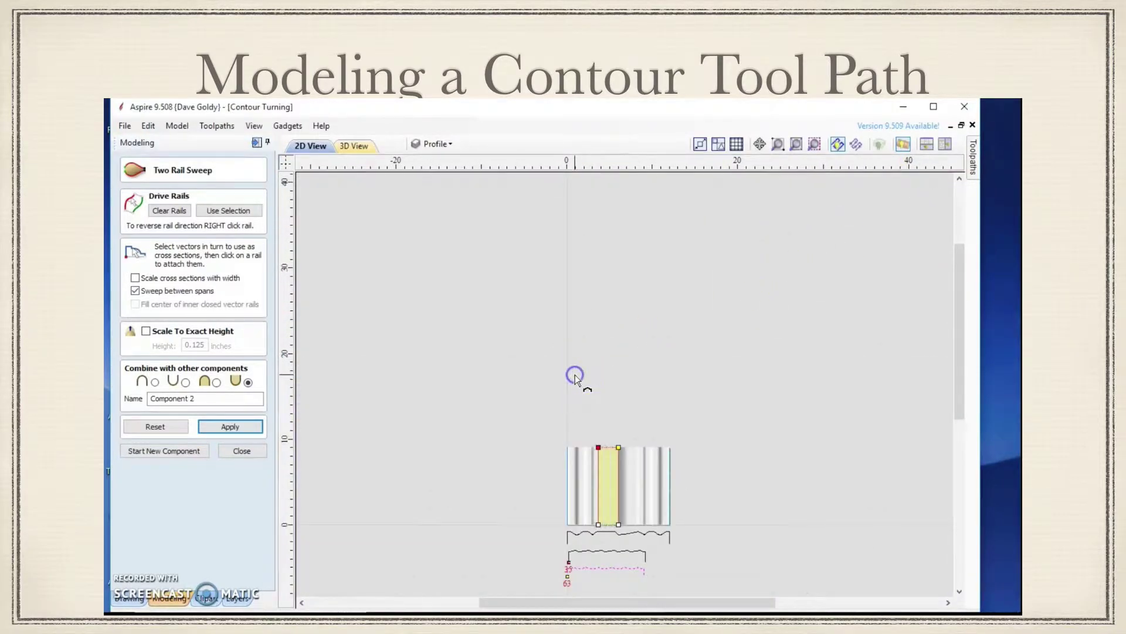
click(232, 427)
click(241, 451)
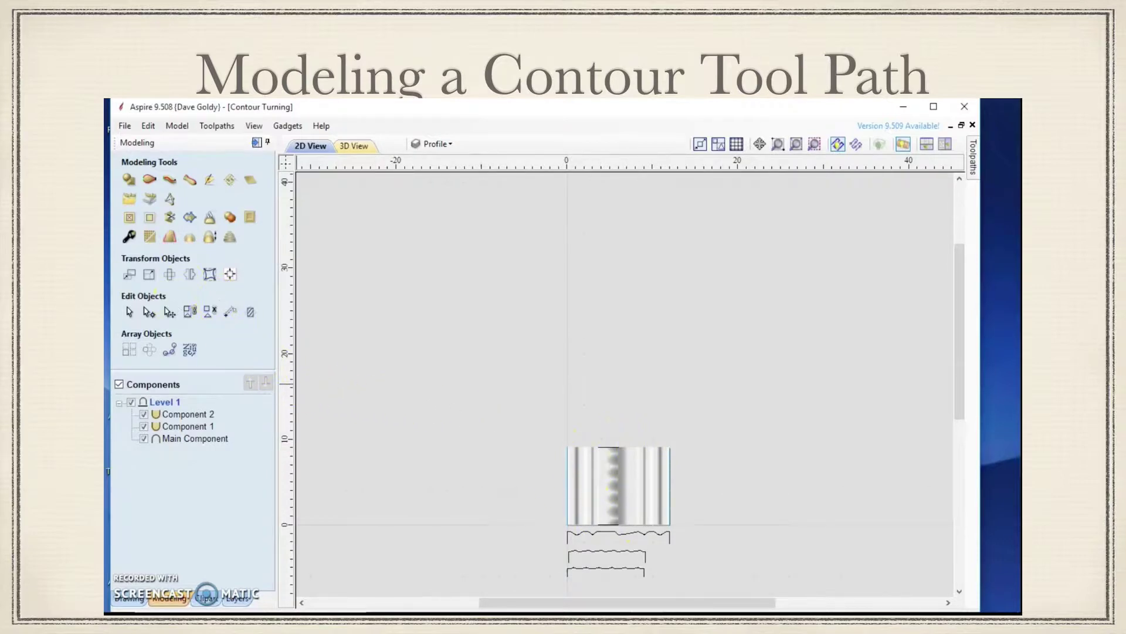
Draw a 4.8968 × 9.0321-inch rectangle from X 3.5 enclosing the tapered middle section
click(129, 597)
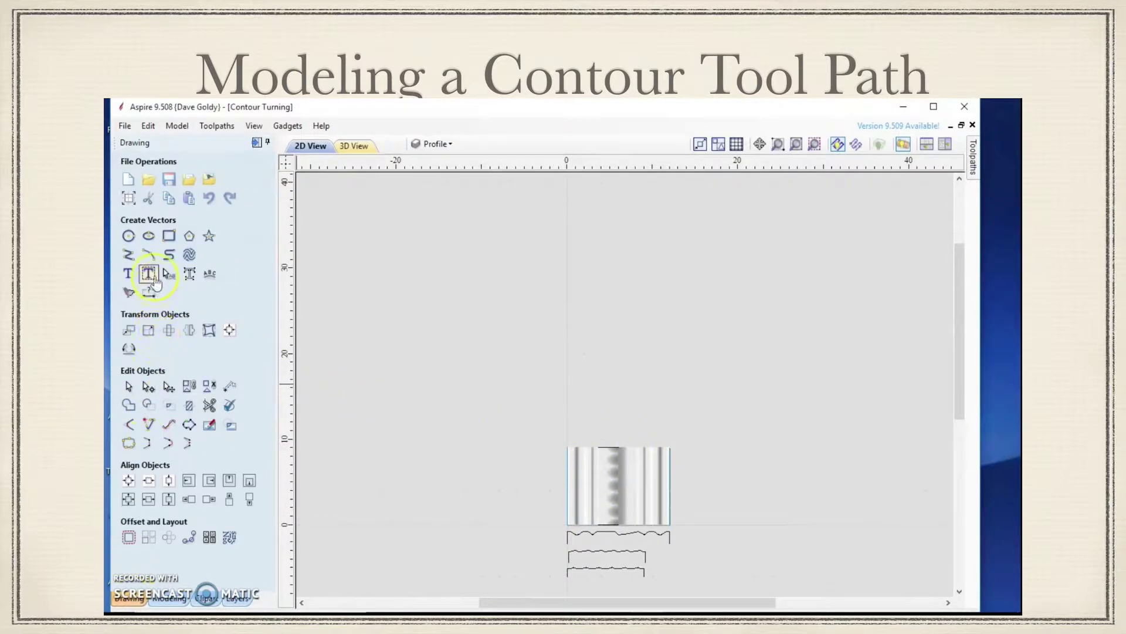
click(168, 237)
key(Escape)
scroll(634, 518, up, 5)
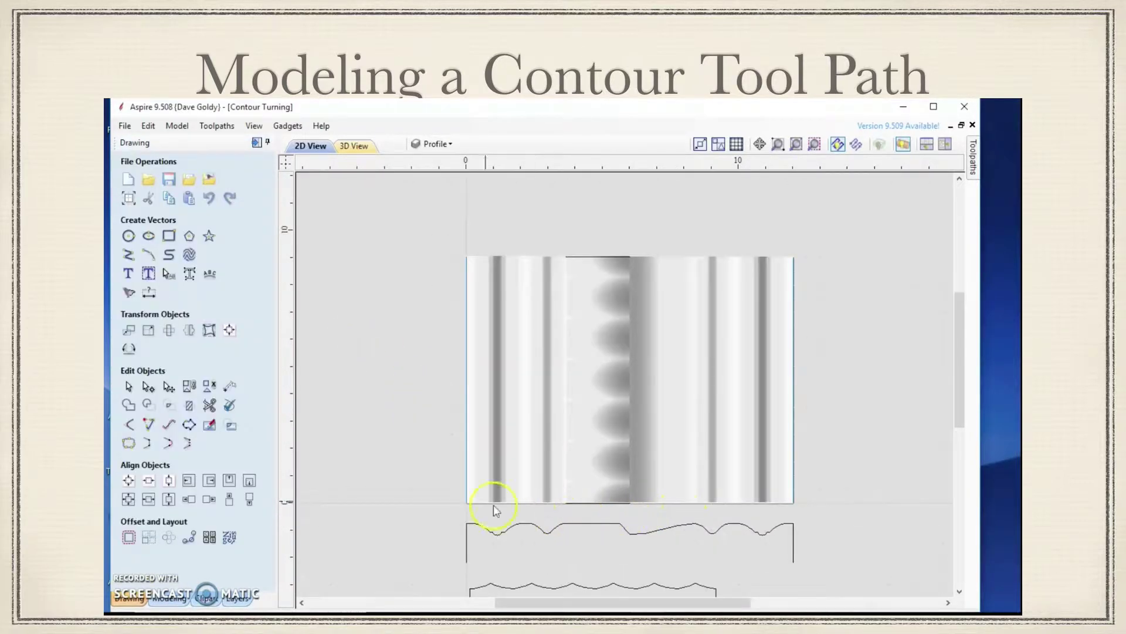
click(168, 237)
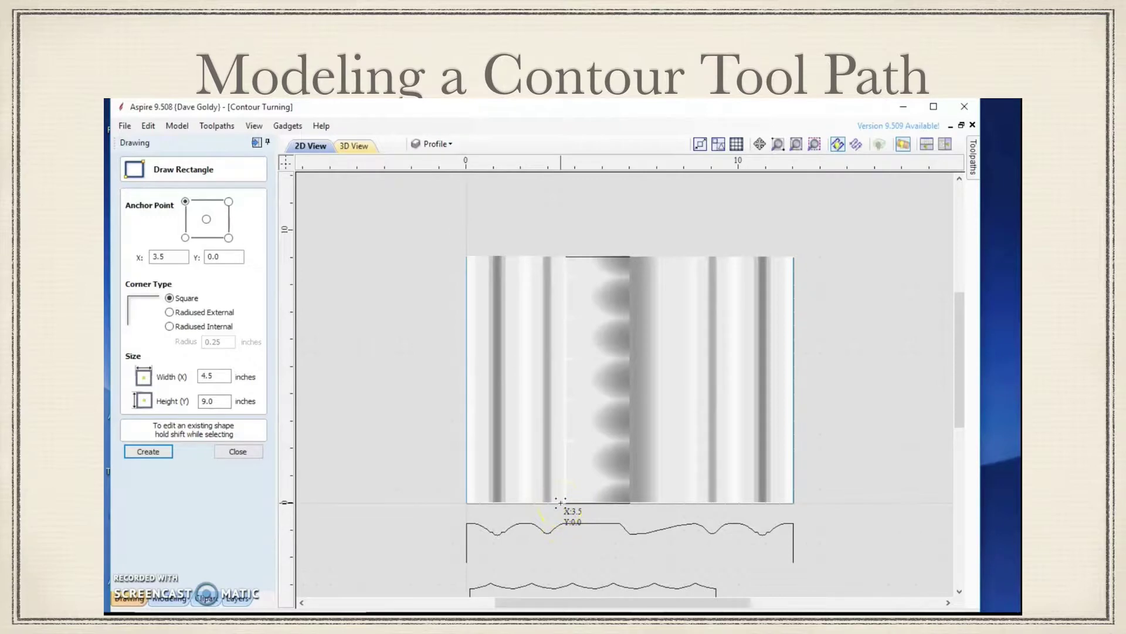
drag(560, 503, 694, 522)
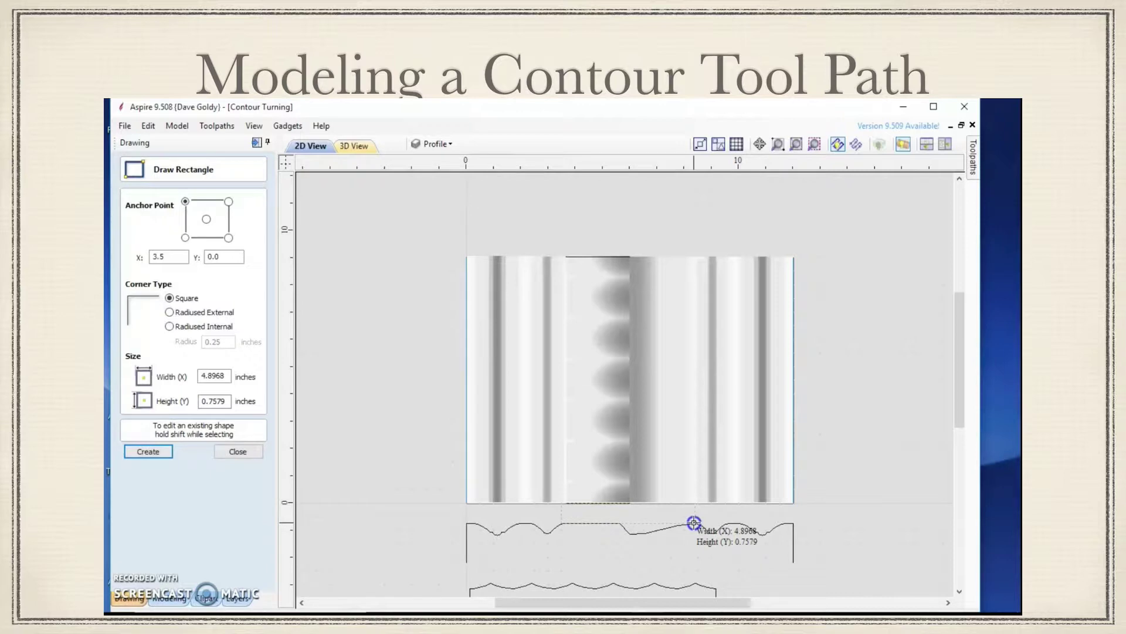
drag(694, 522, 695, 254)
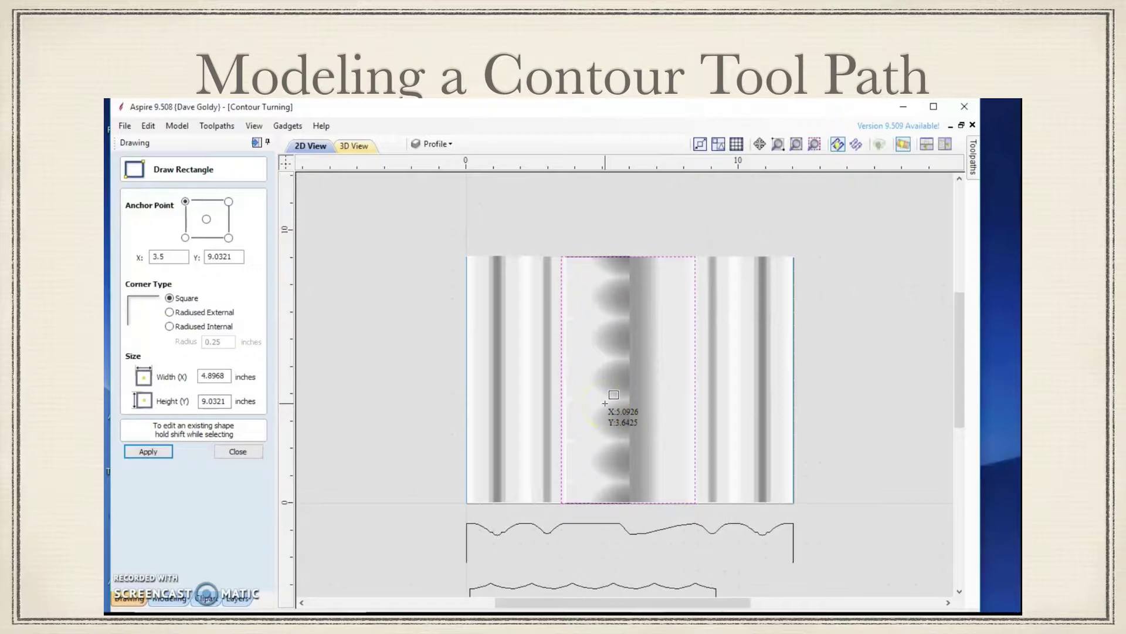
click(237, 451)
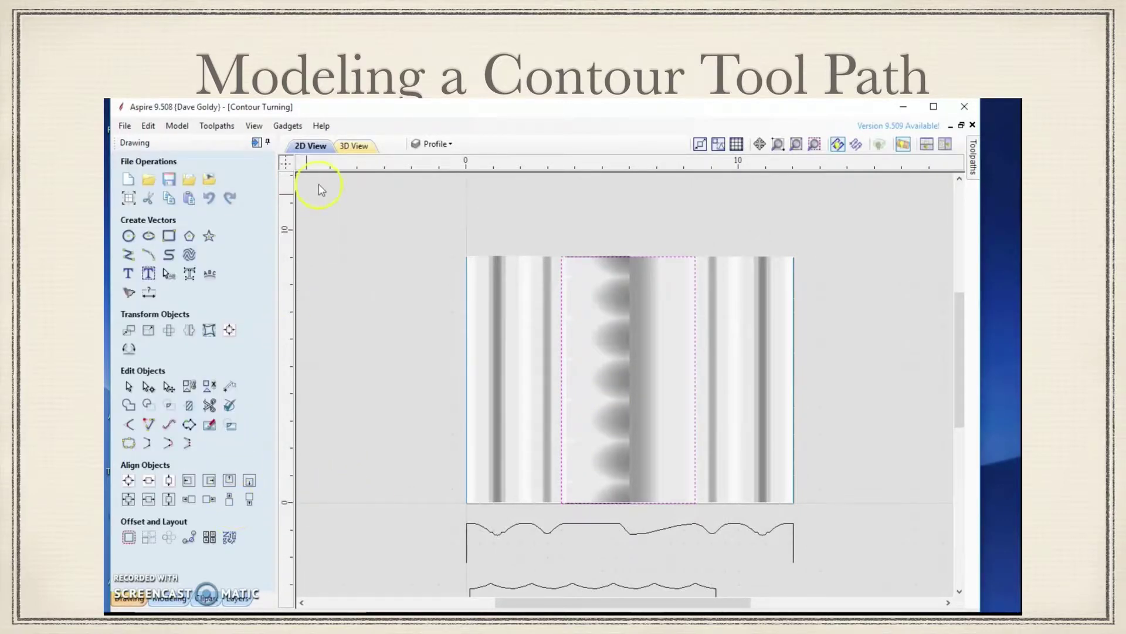
Calculate a 3D Roughing toolpath with a 0.75-inch ball nose and preview it on the spindle
click(256, 143)
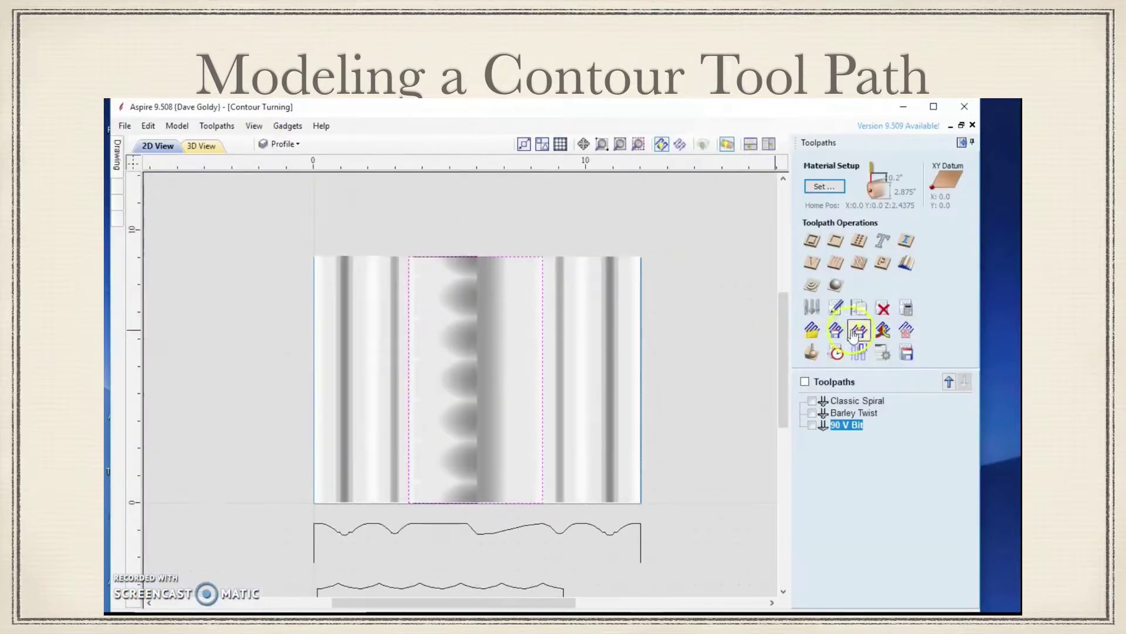
click(812, 284)
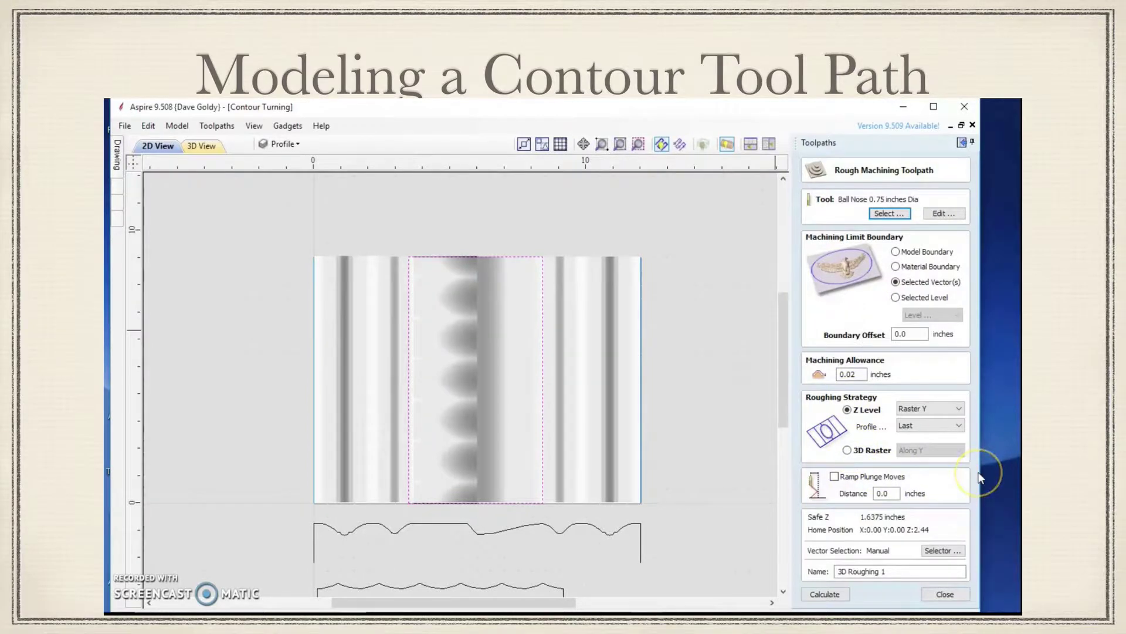
click(829, 594)
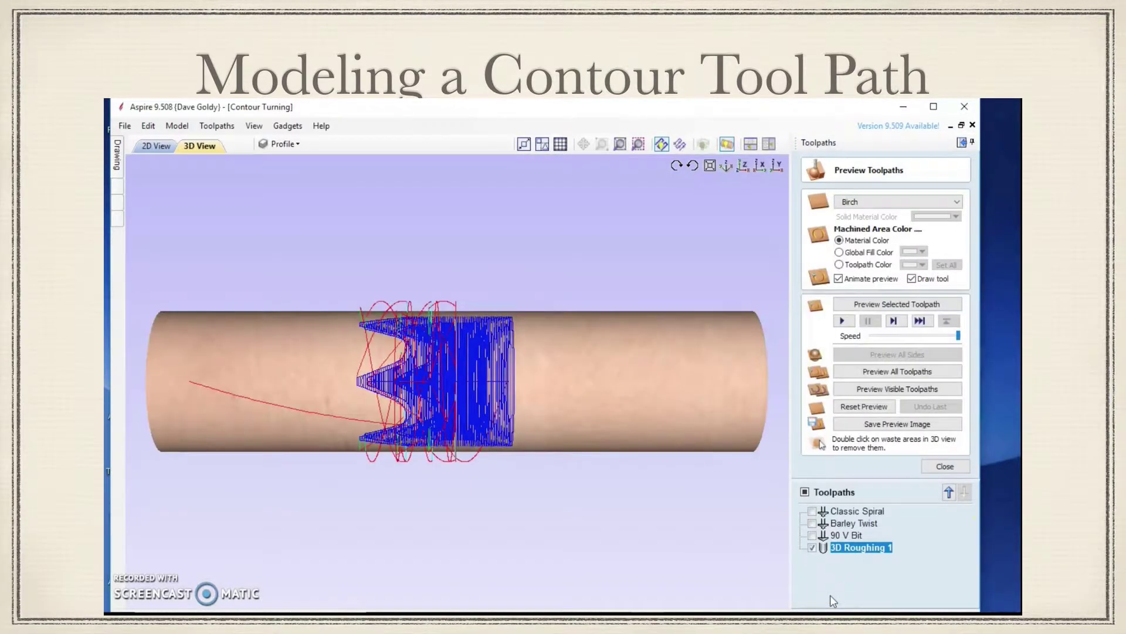
click(884, 303)
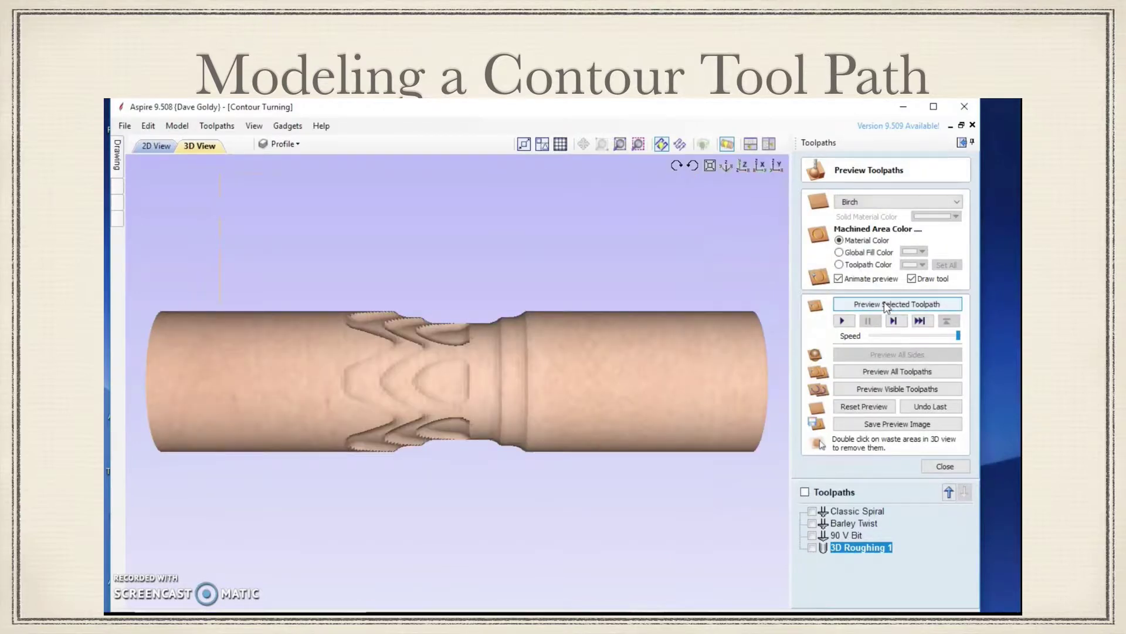
click(708, 338)
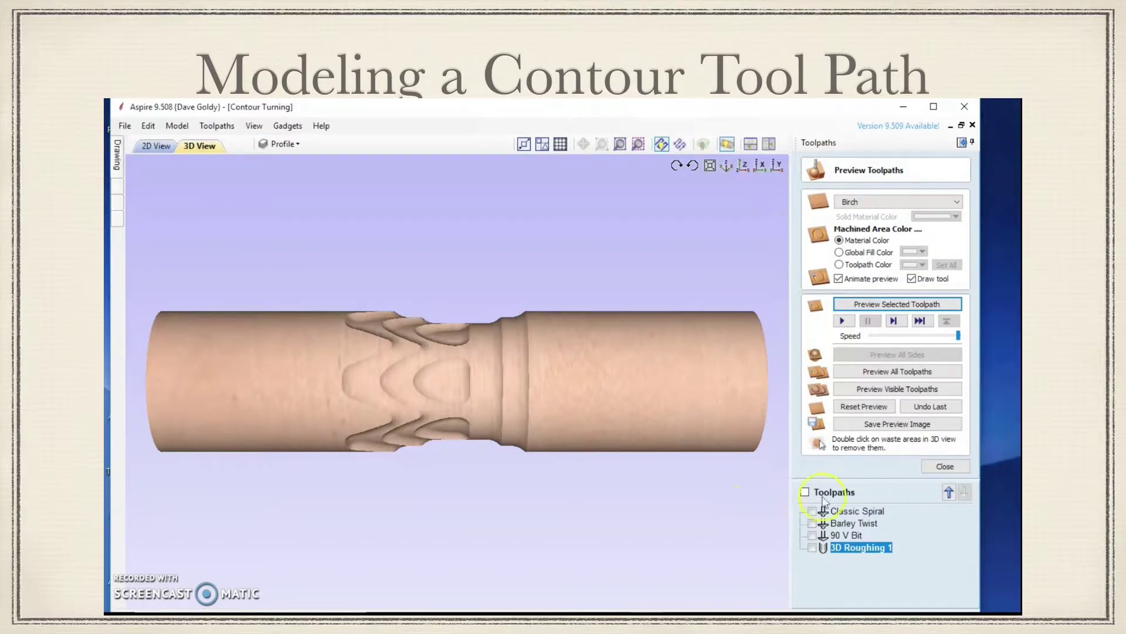
Calculate a 3D Finishing toolpath with a 0.125-inch tapered ball nose and preview it
click(950, 466)
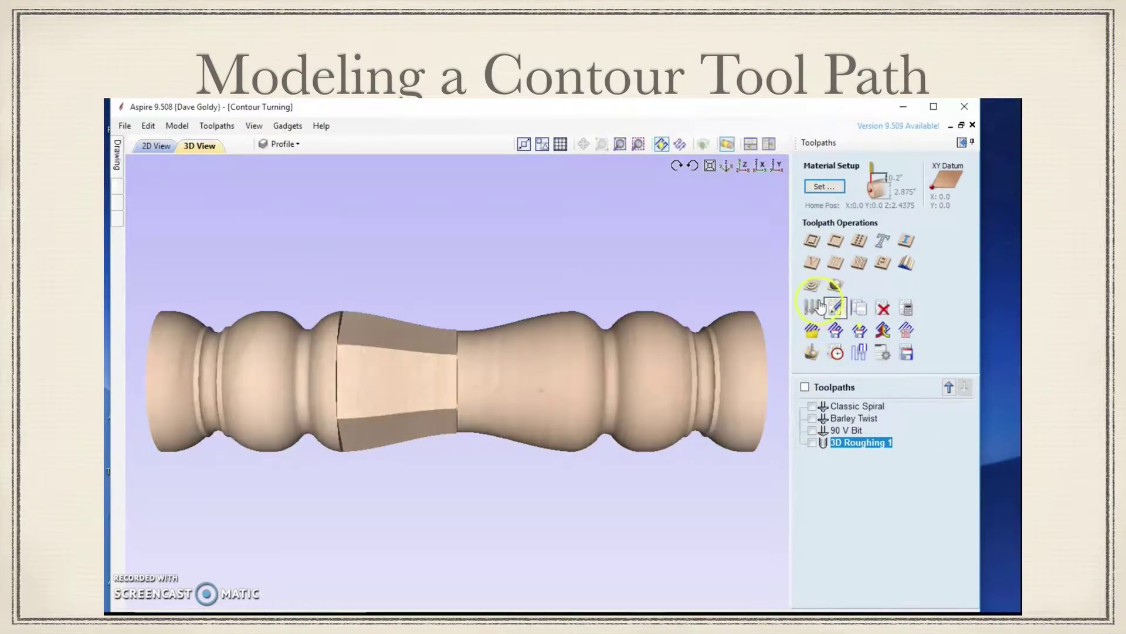
click(836, 285)
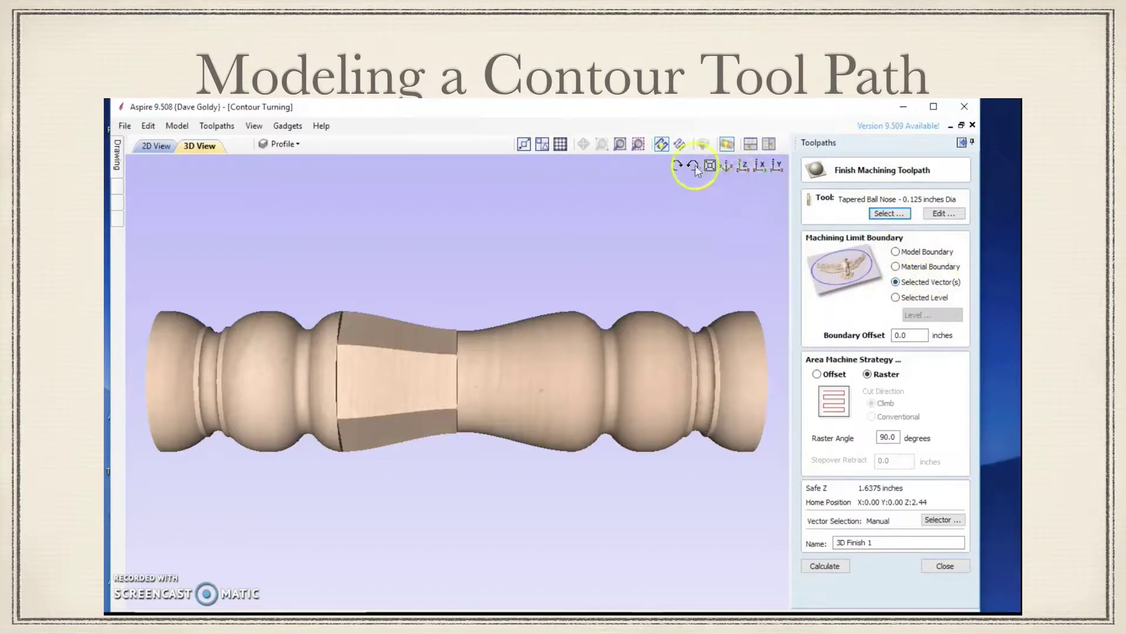
click(751, 144)
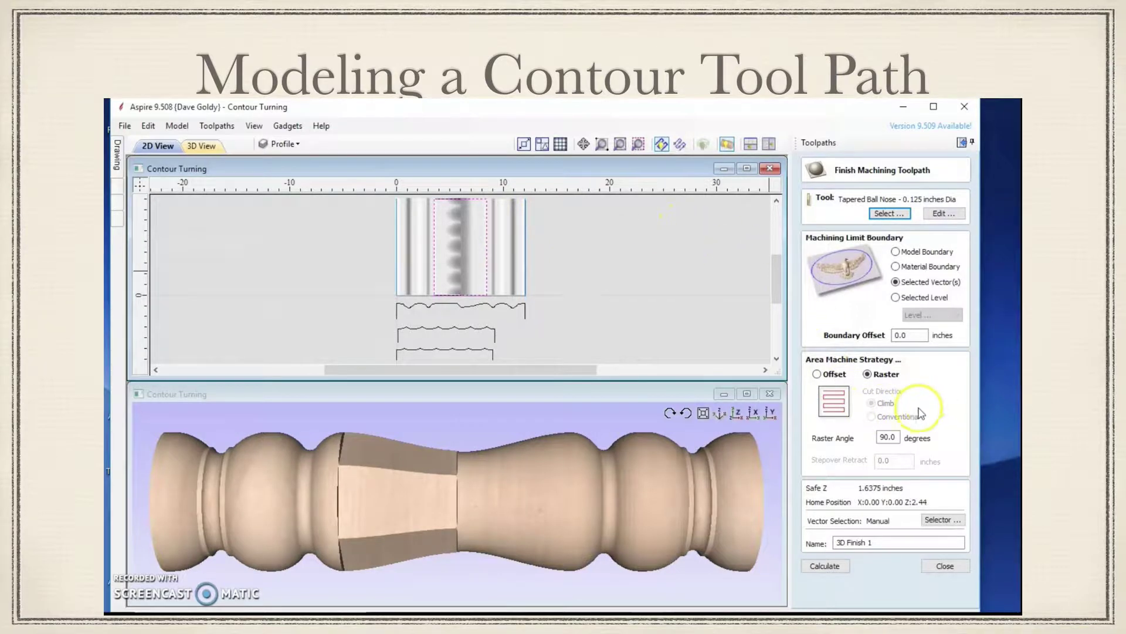
click(837, 564)
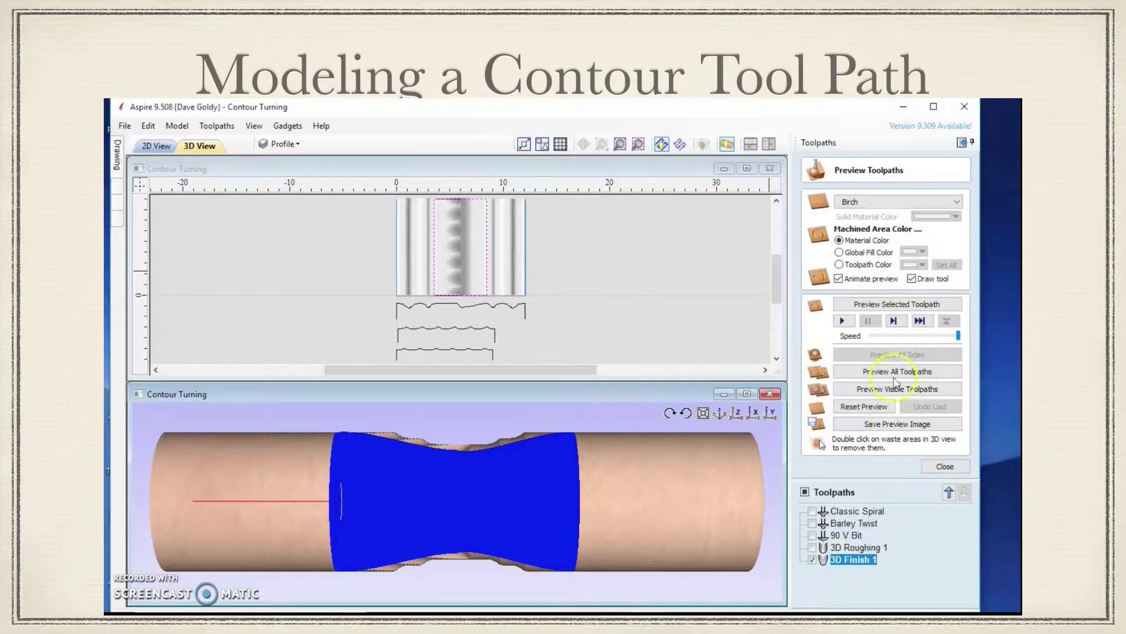
click(911, 305)
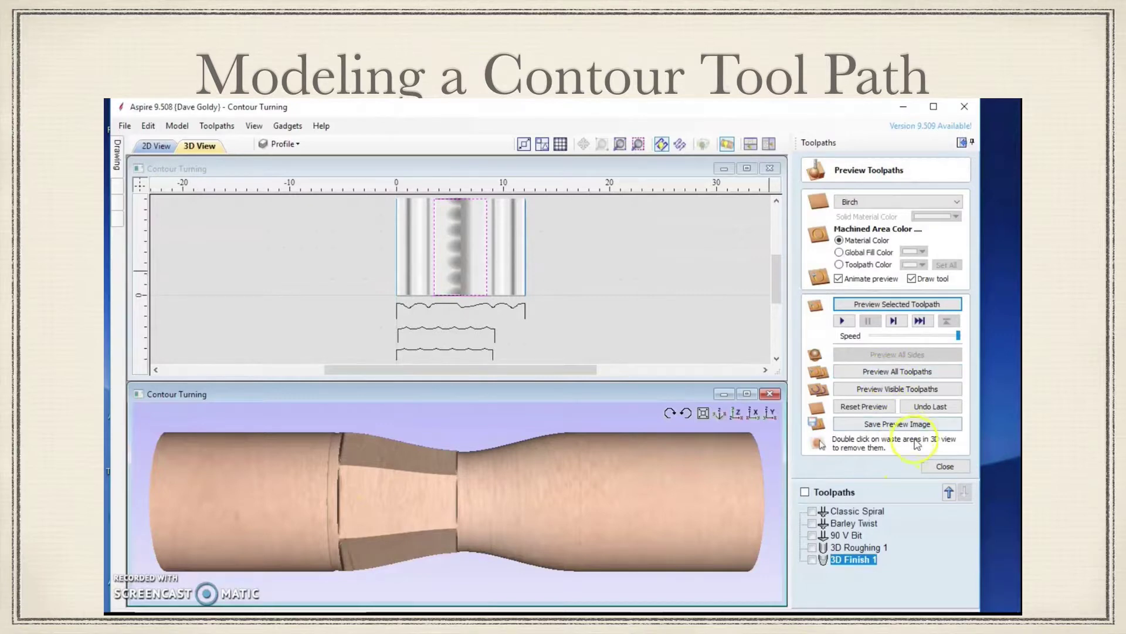
Reset the preview and animate all toolpaths cutting the spindle together
click(870, 408)
click(875, 373)
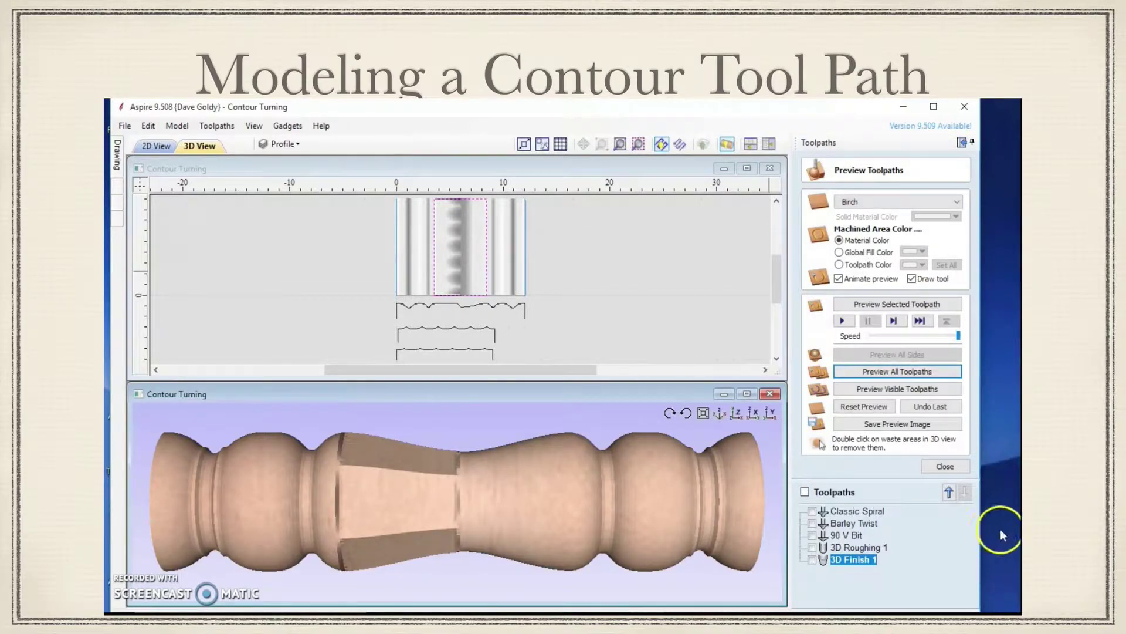
Select 3D Roughing 1 and 3D Finish 1 for saving with the Legacy 4 Axis CV ATC (inch) post processor
click(945, 467)
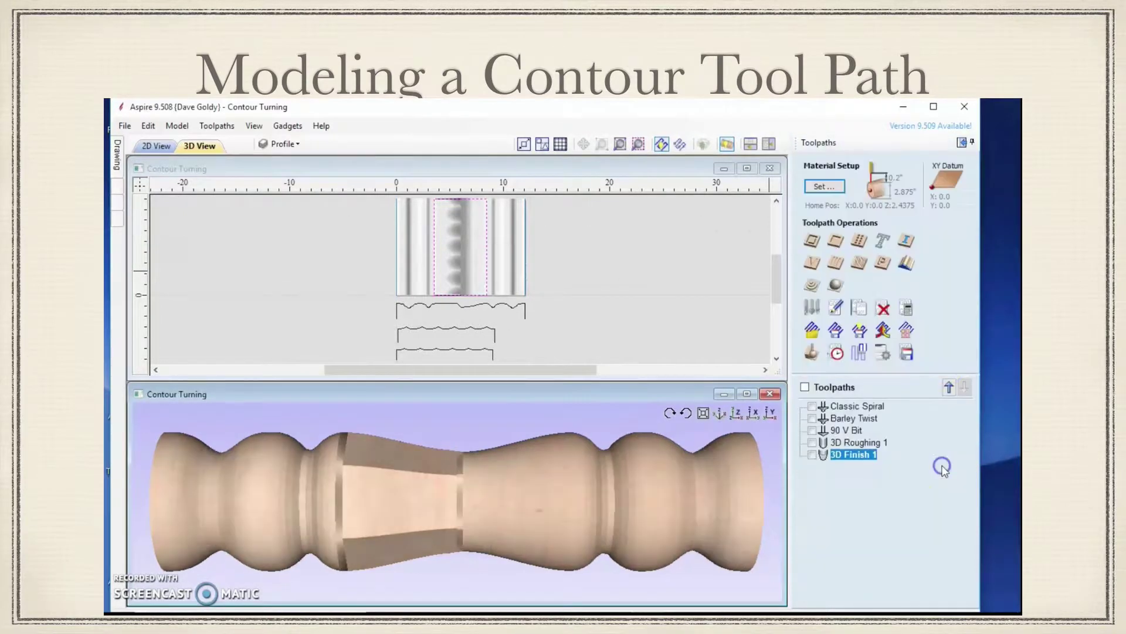
click(907, 354)
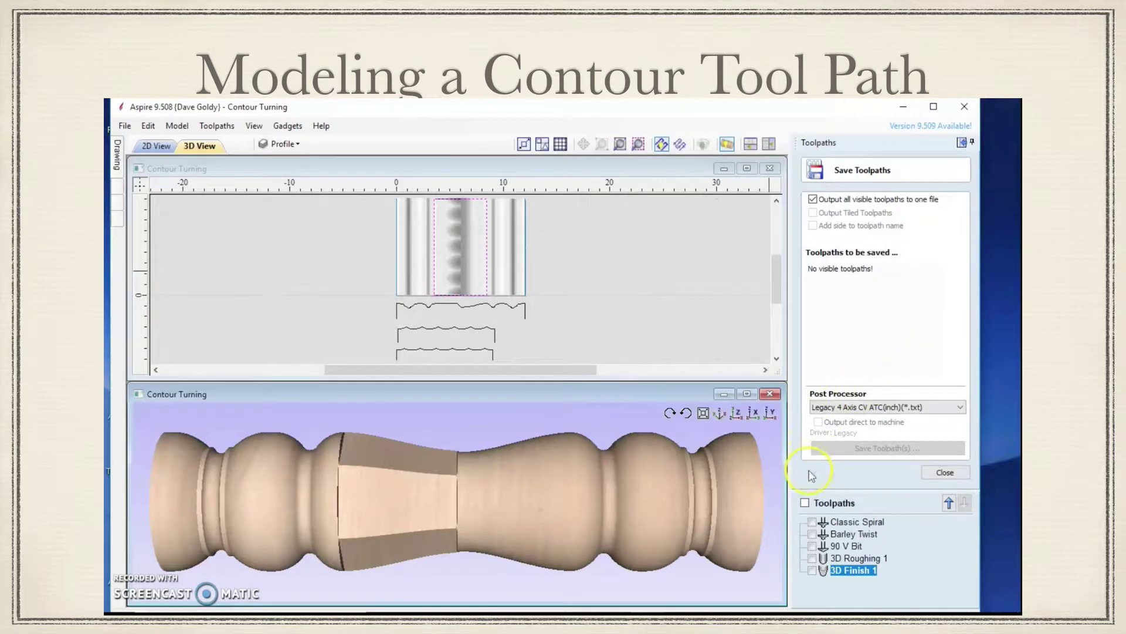
click(813, 557)
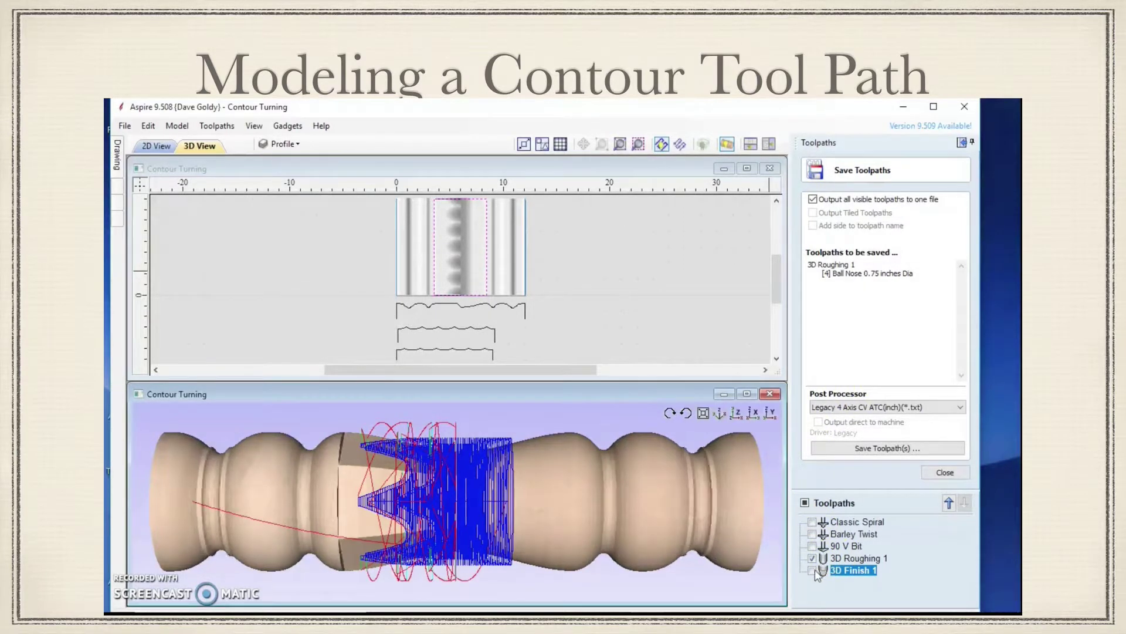
click(813, 569)
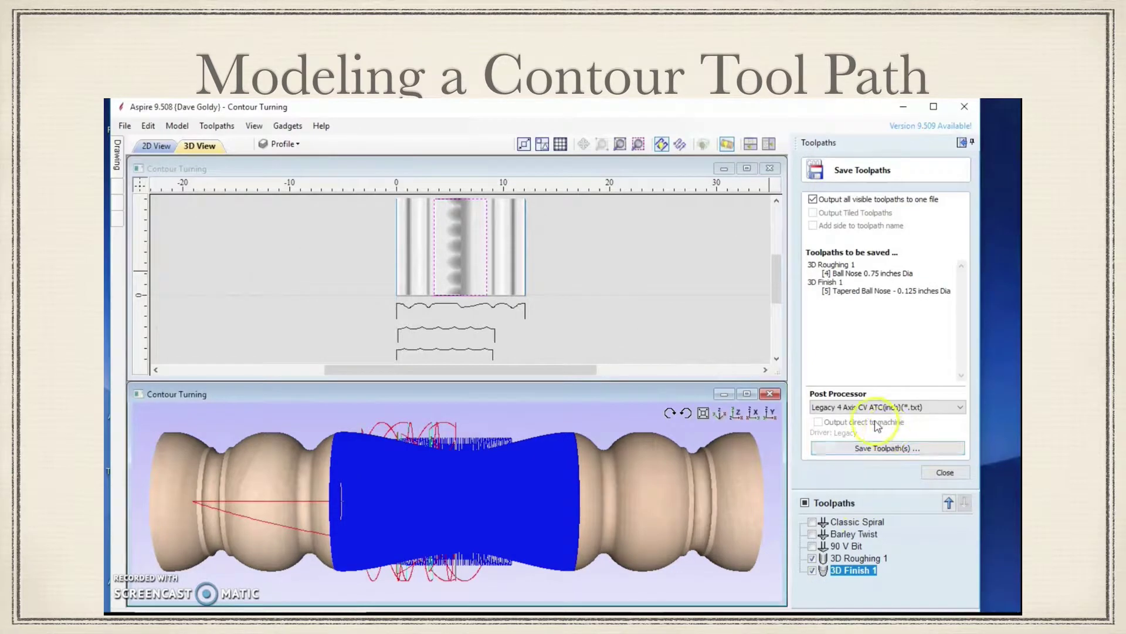
click(835, 407)
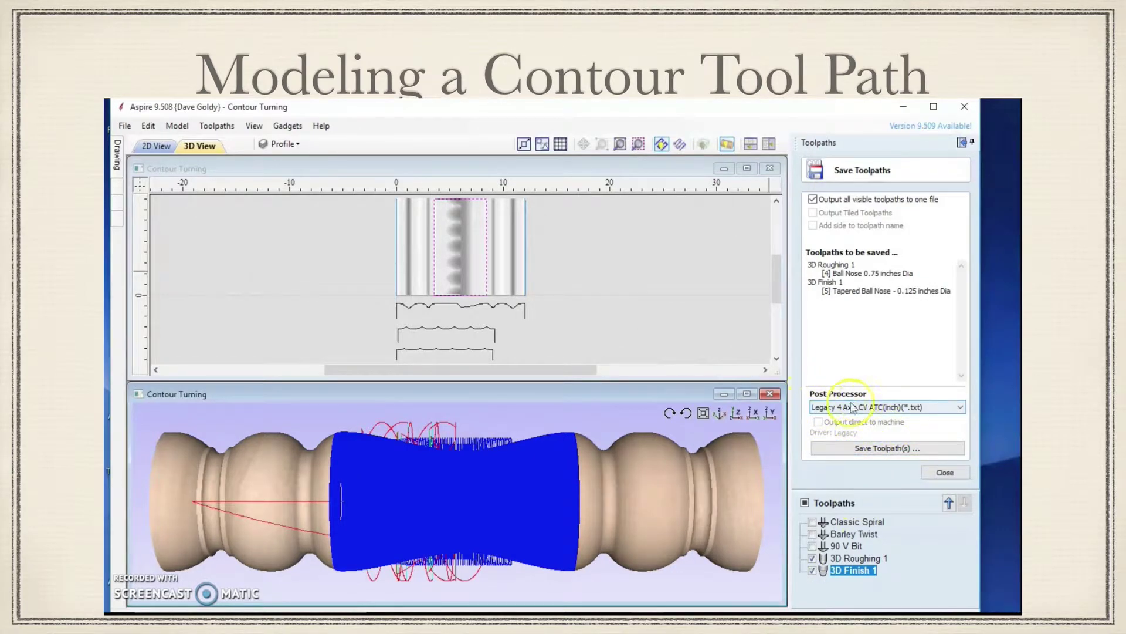
click(870, 449)
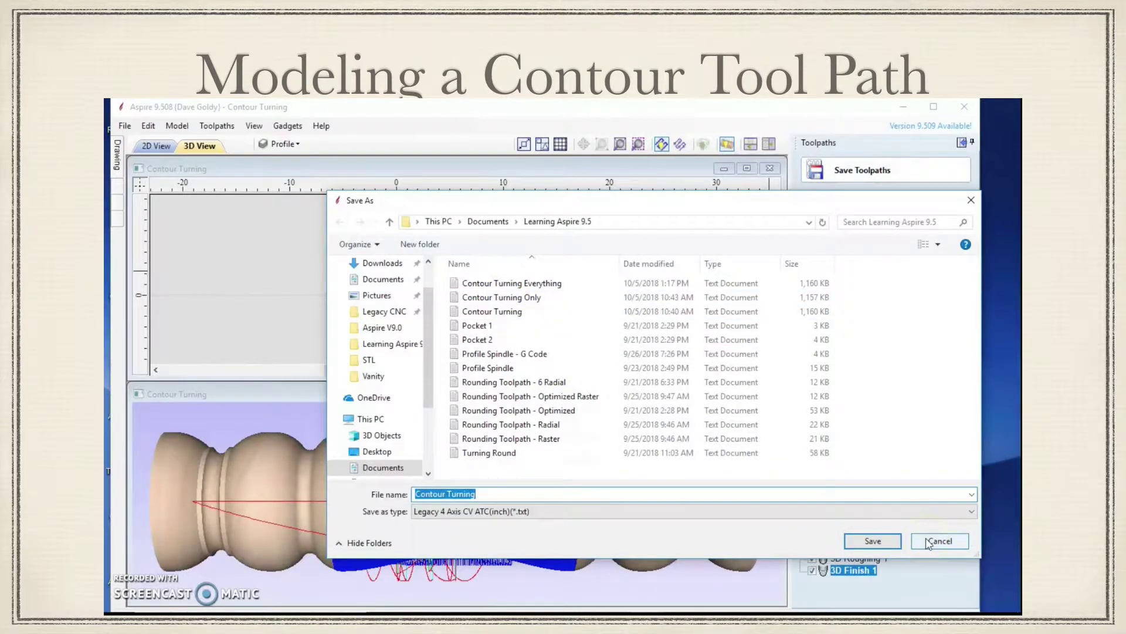
click(929, 543)
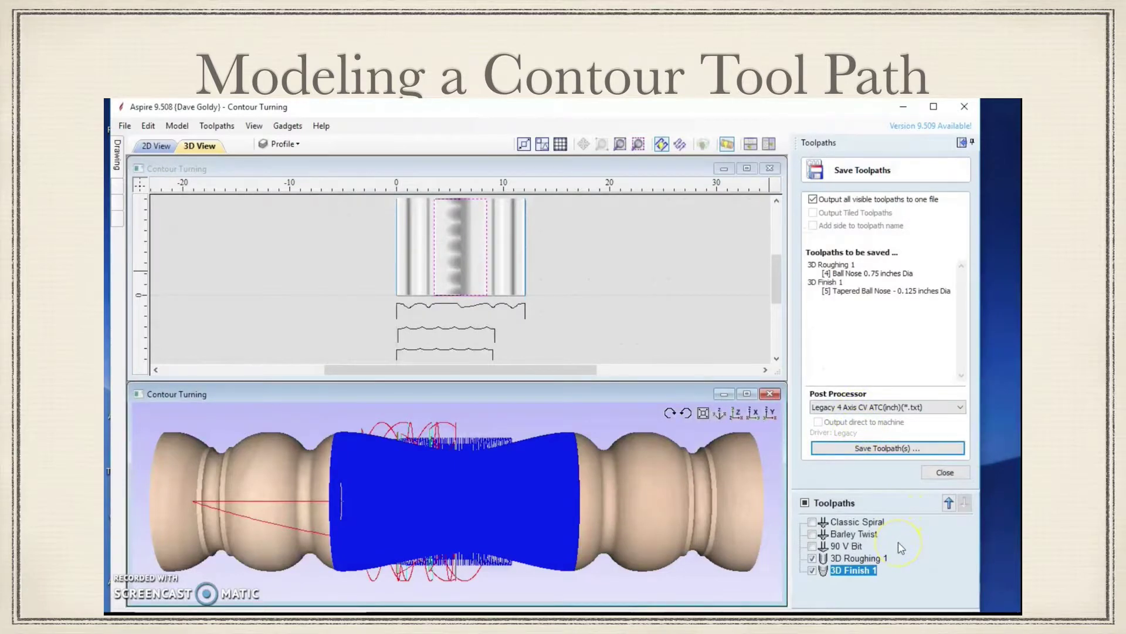